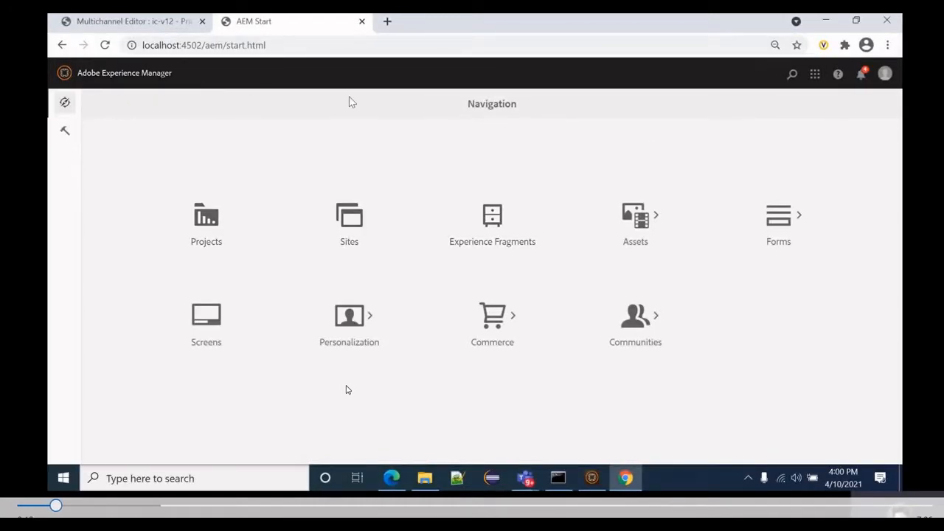
Open Forms & Documents under Forms and start a file upload
{"action": "left_click", "coordinate": [780, 231]}
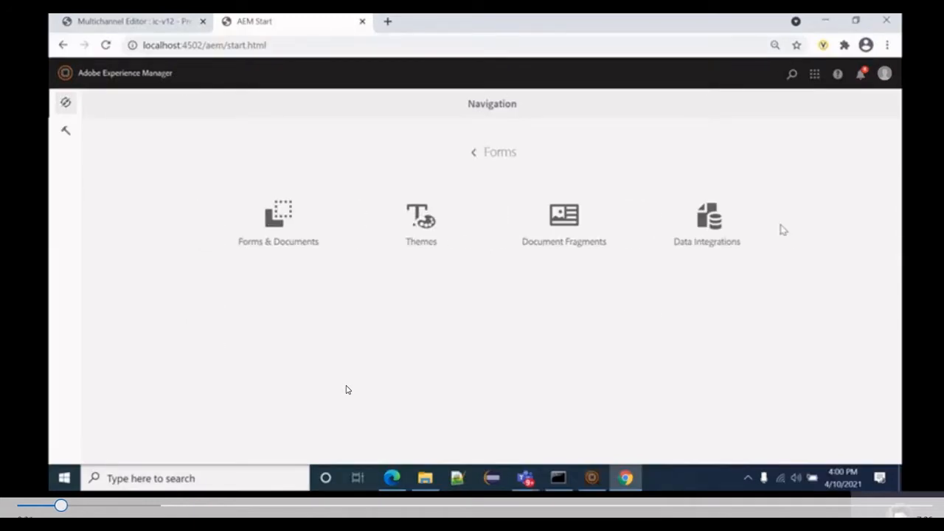
{"action": "left_click", "coordinate": [279, 245]}
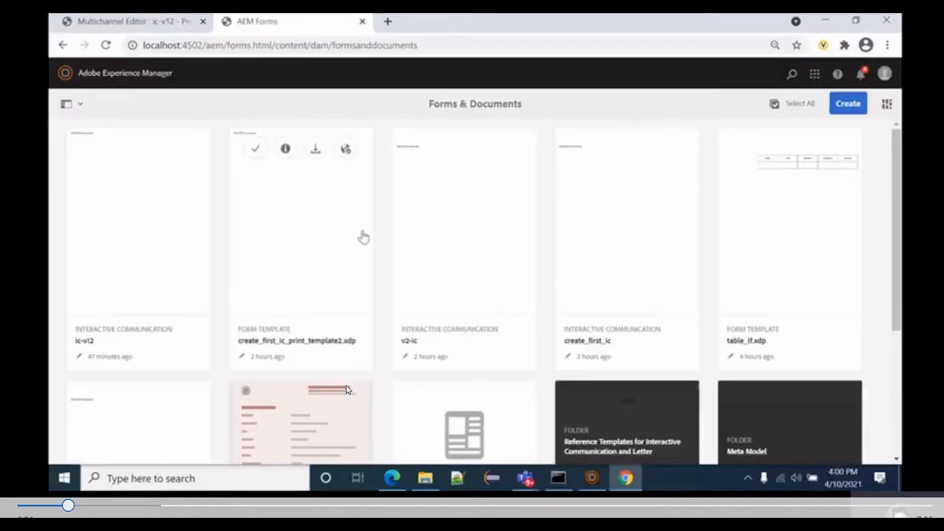
{"action": "left_click", "coordinate": [850, 108]}
{"action": "left_click", "coordinate": [789, 252]}
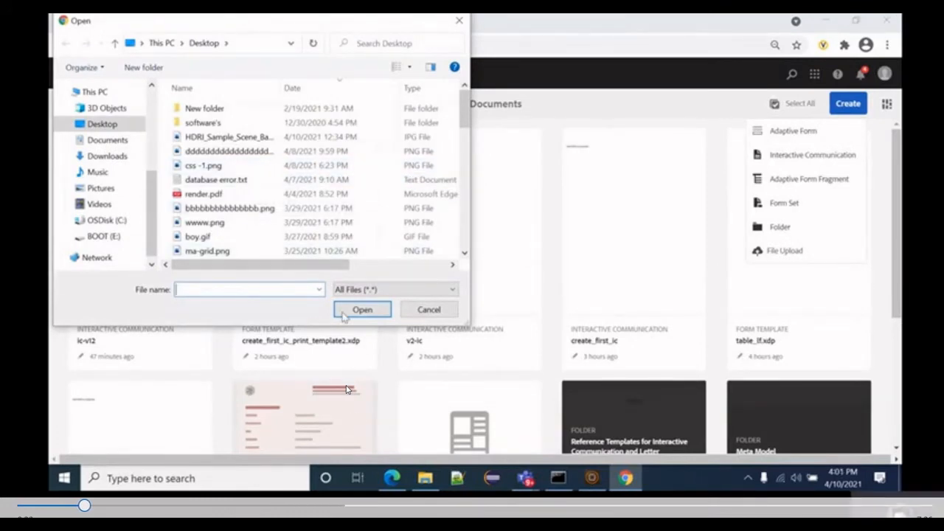
Switch to File Explorer, copy the folder path C:\AEM forms, and return to the upload file dialog
{"action": "left_click", "coordinate": [429, 481]}
{"action": "left_click", "coordinate": [301, 56]}
{"action": "key", "text": "ctrl+c"}
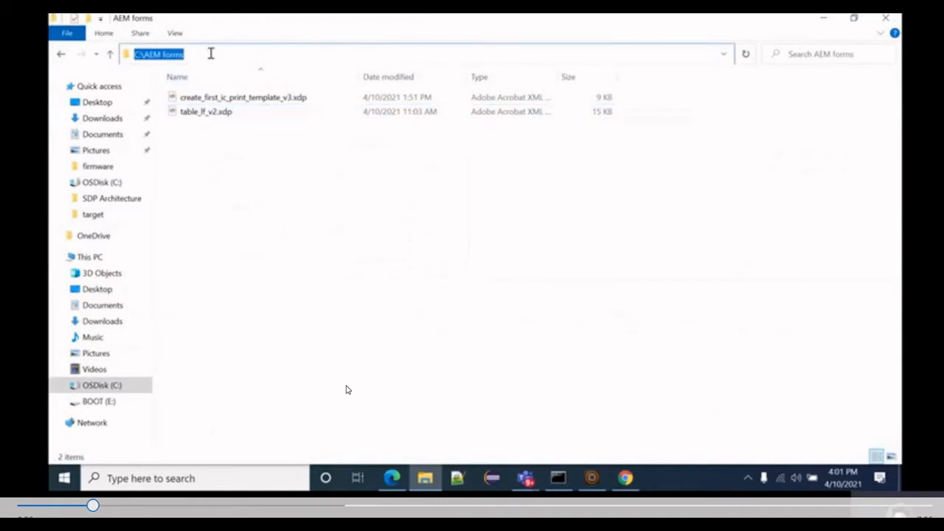
{"action": "right_click", "coordinate": [177, 59]}
{"action": "left_click", "coordinate": [209, 96]}
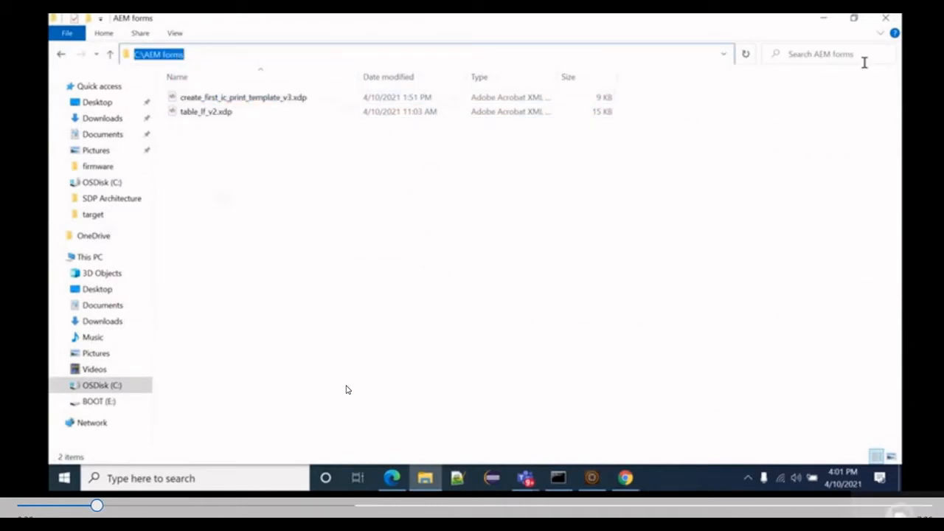
{"action": "left_click", "coordinate": [824, 22]}
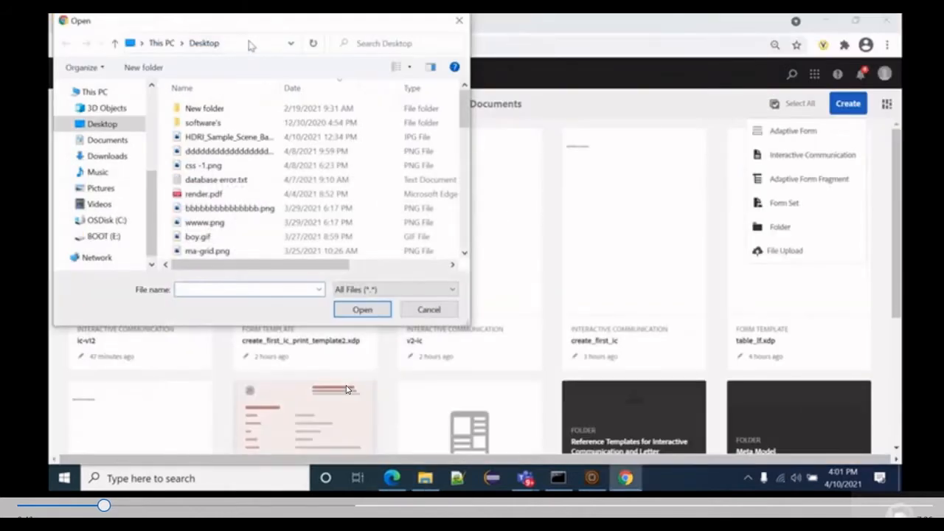
Paste the copied path C:\AEM forms into the file dialog and go to that folder
{"action": "left_click", "coordinate": [209, 42]}
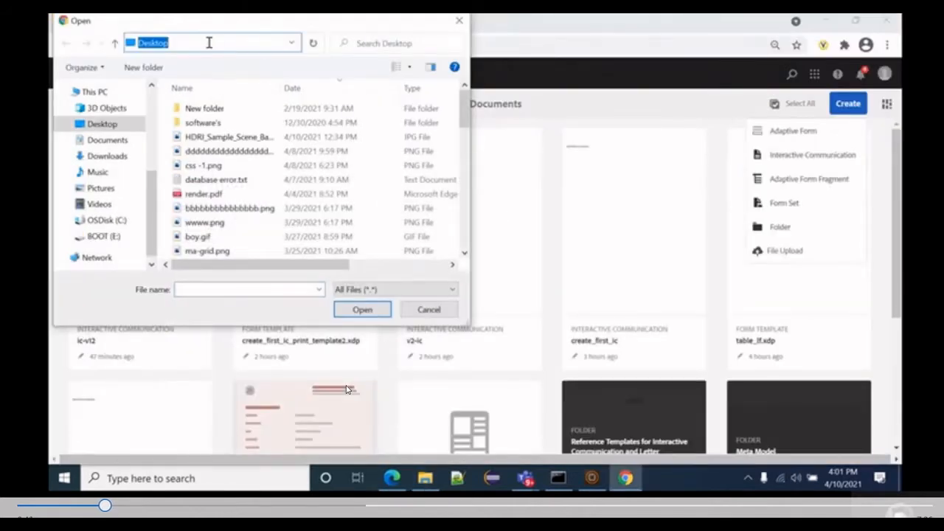
{"action": "right_click", "coordinate": [208, 45]}
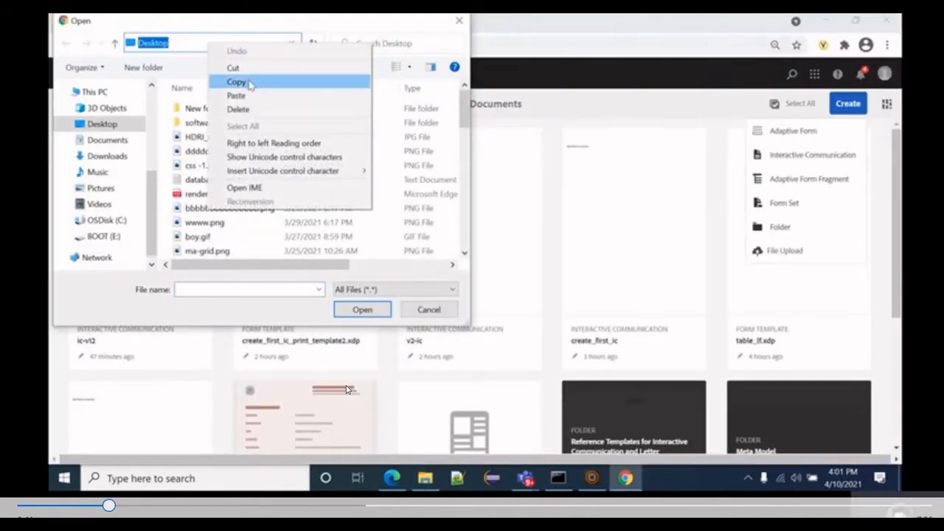
{"action": "left_click", "coordinate": [251, 98]}
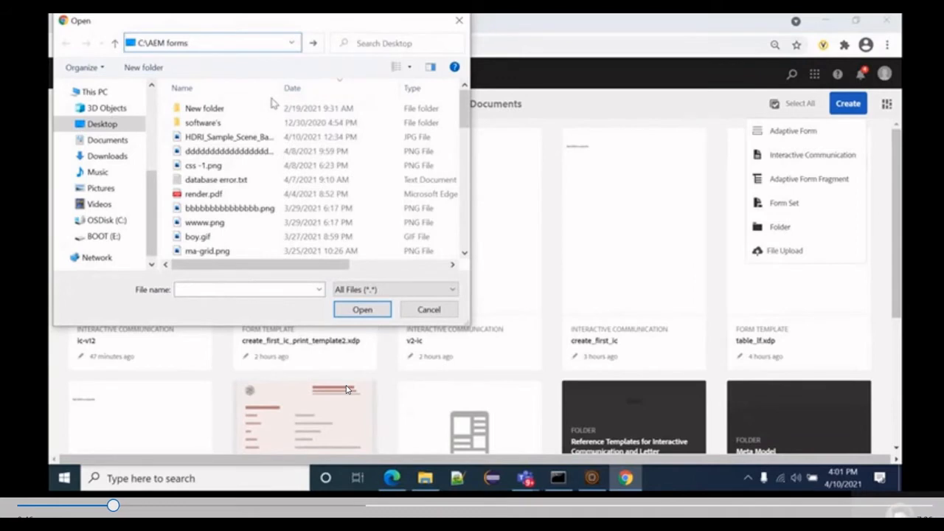
{"action": "key", "text": "Return"}
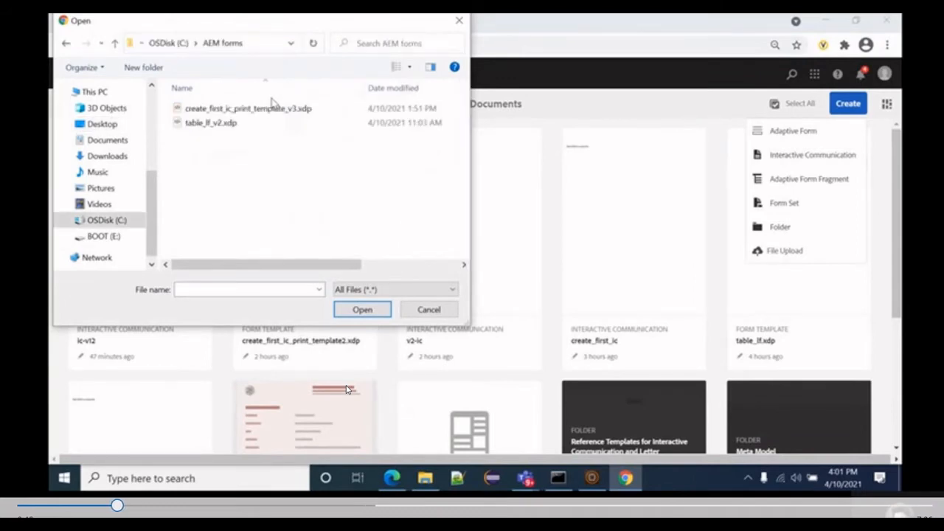
Upload the form template create_first_ic_print_template_v3.xdp to Forms & Documents and dismiss the confirmation
{"action": "left_click", "coordinate": [249, 111]}
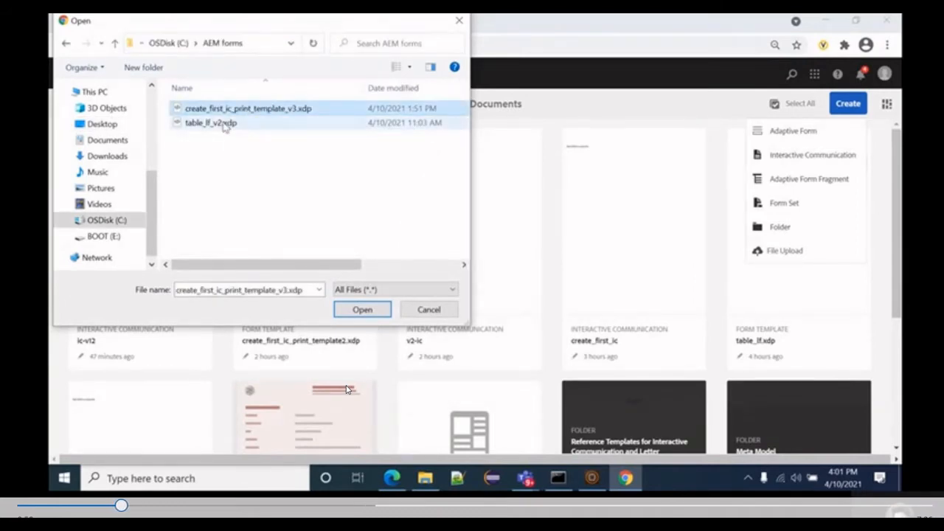
{"action": "left_click", "coordinate": [225, 123]}
{"action": "double_click", "coordinate": [235, 111]}
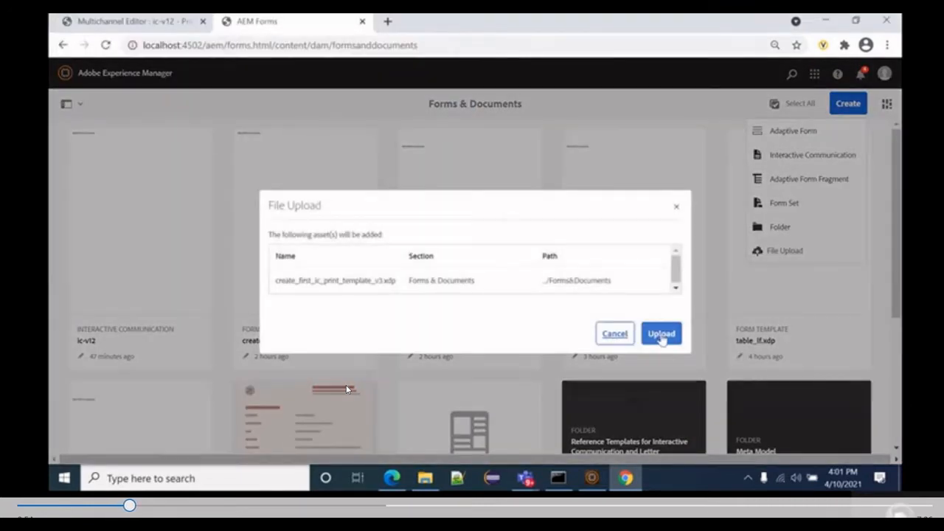
{"action": "left_click", "coordinate": [661, 333]}
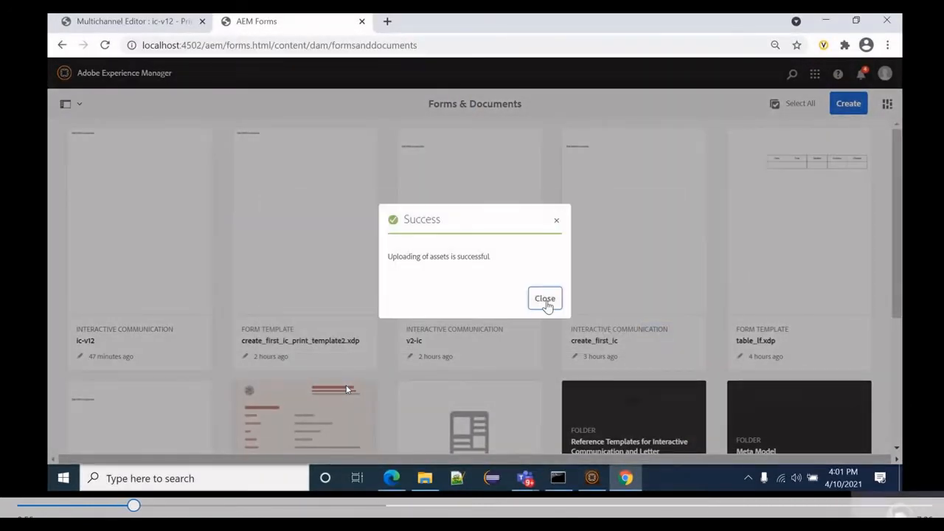
{"action": "left_click", "coordinate": [546, 299]}
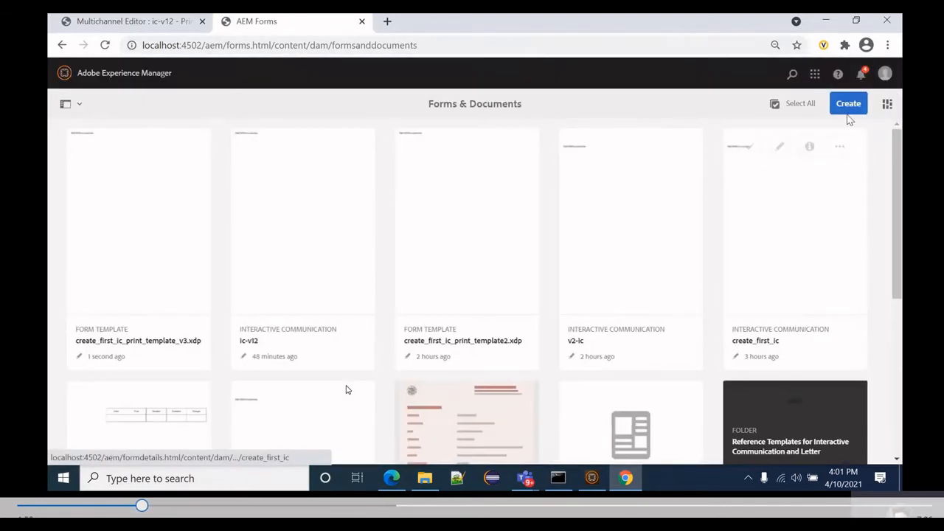
Upload the layout file table_lf_v2.xdp to Forms & Documents and dismiss the confirmation
{"action": "left_click", "coordinate": [848, 109]}
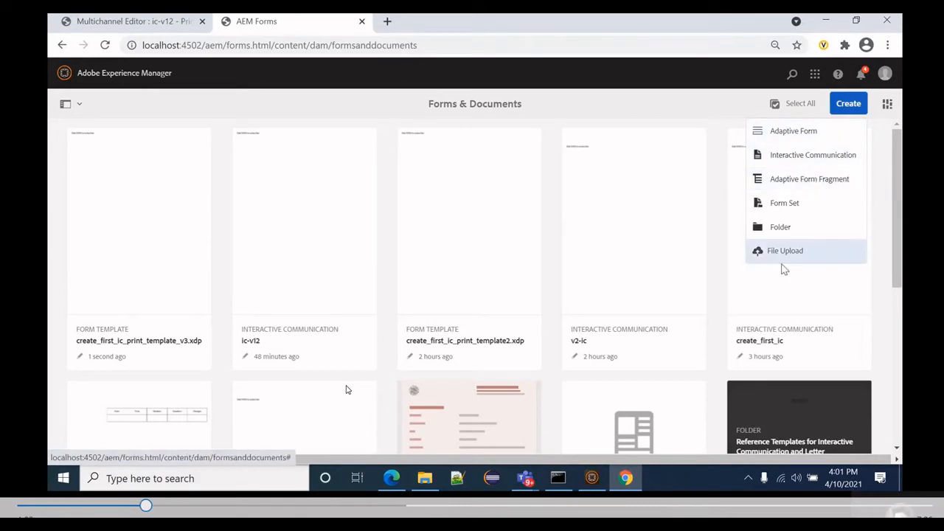
{"action": "left_click", "coordinate": [784, 252]}
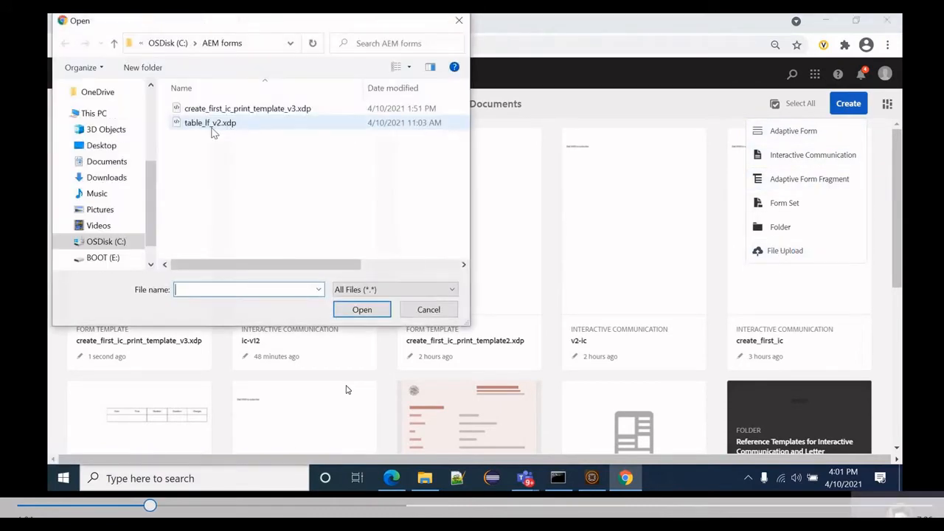
{"action": "double_click", "coordinate": [212, 125]}
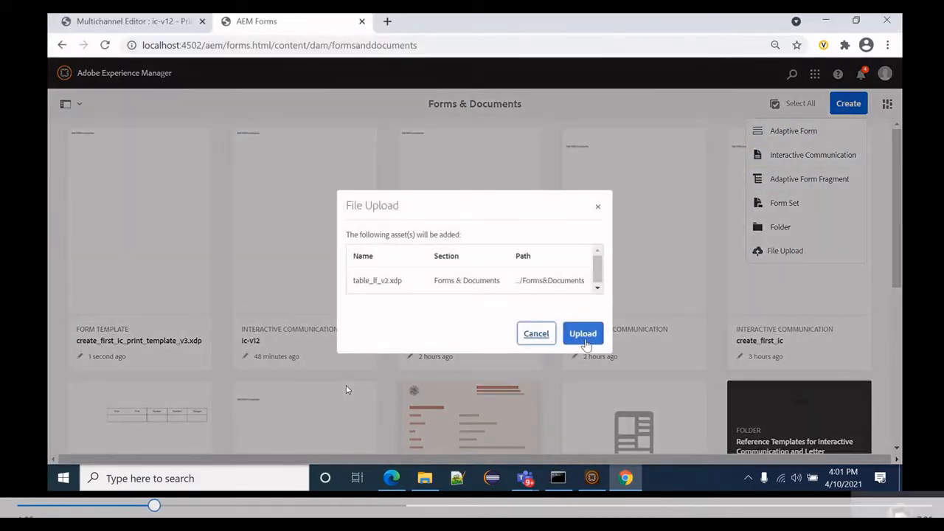
{"action": "left_click", "coordinate": [586, 342]}
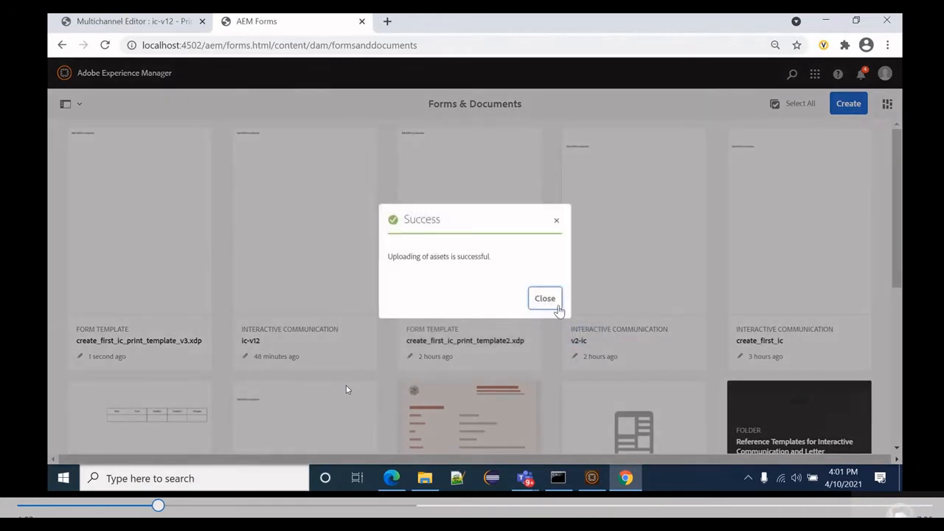
{"action": "left_click", "coordinate": [554, 304]}
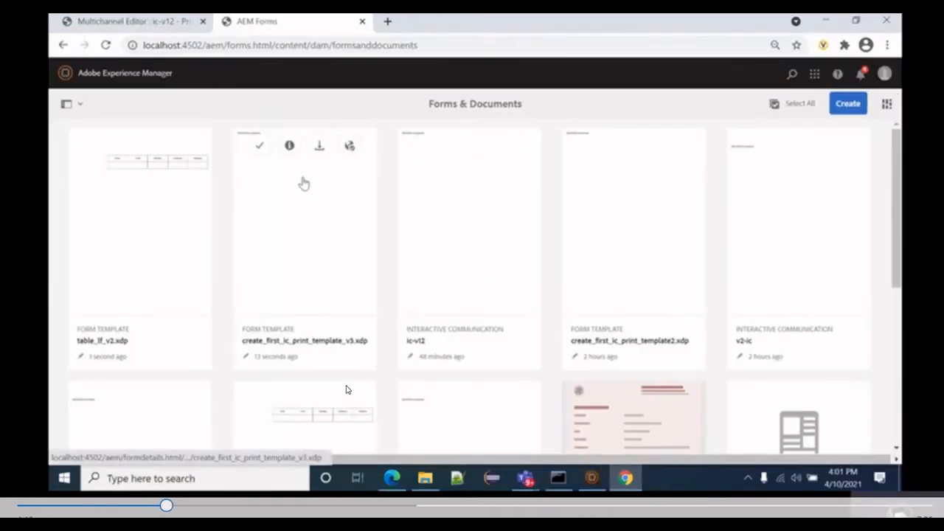
In the Configuration Browser, create a configuration titled IC_template with Editable Templates enabled
{"action": "left_click", "coordinate": [74, 77]}
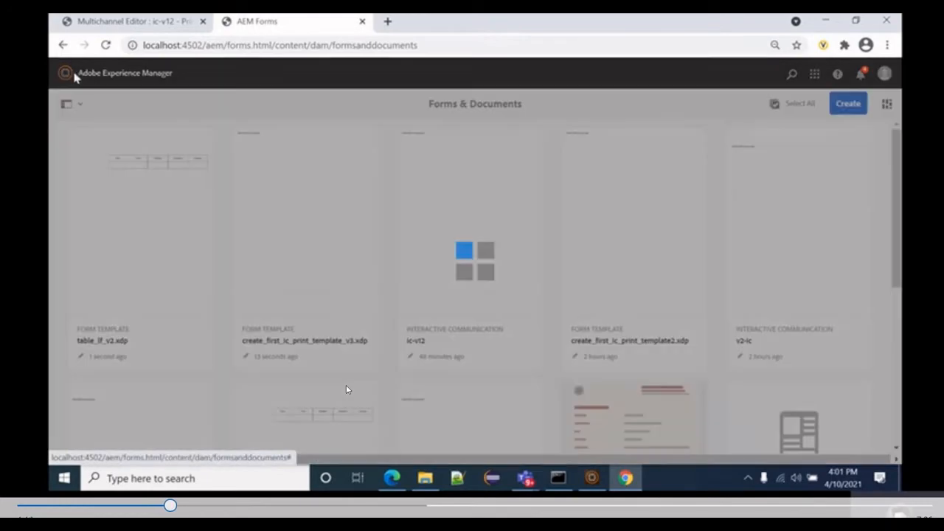
{"action": "left_click", "coordinate": [64, 133]}
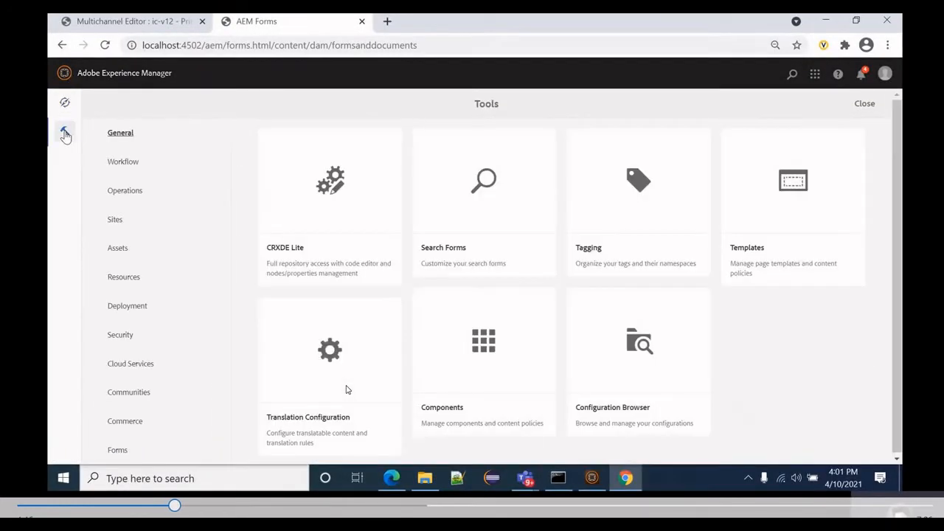
{"action": "left_click", "coordinate": [639, 359]}
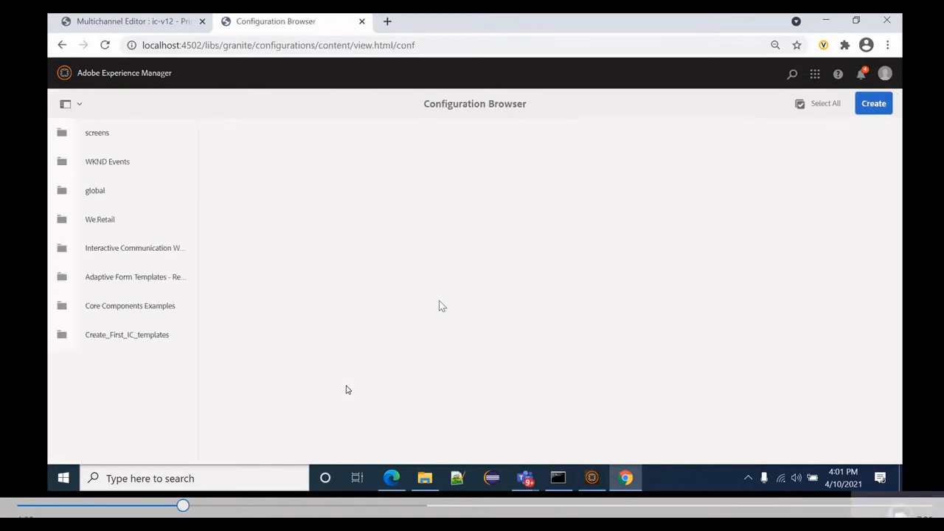
{"action": "left_click", "coordinate": [875, 104]}
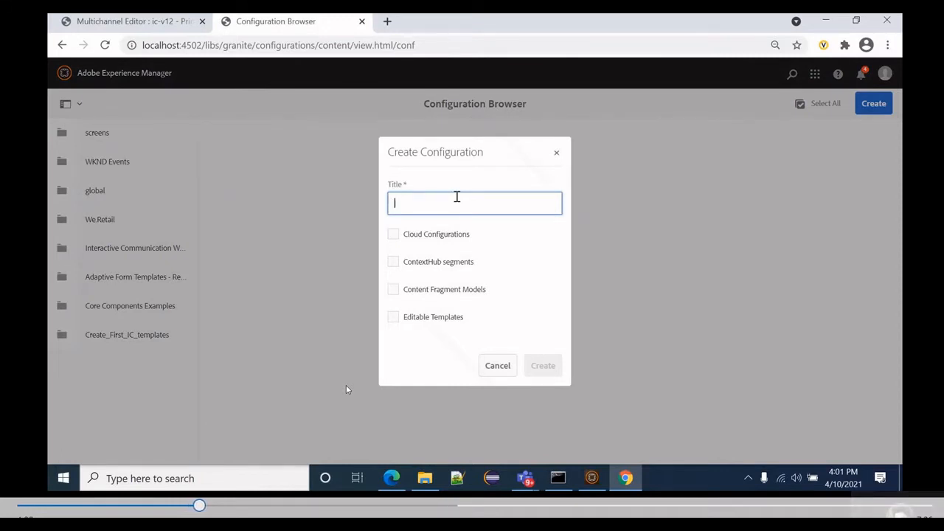
{"action": "type", "text": "IC_temp"}
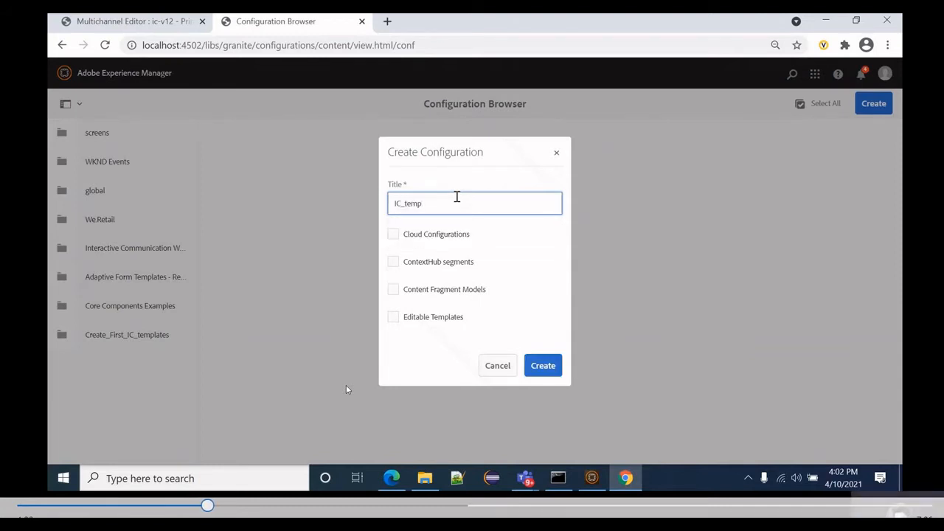
{"action": "type", "text": "late"}
{"action": "left_click", "coordinate": [393, 317]}
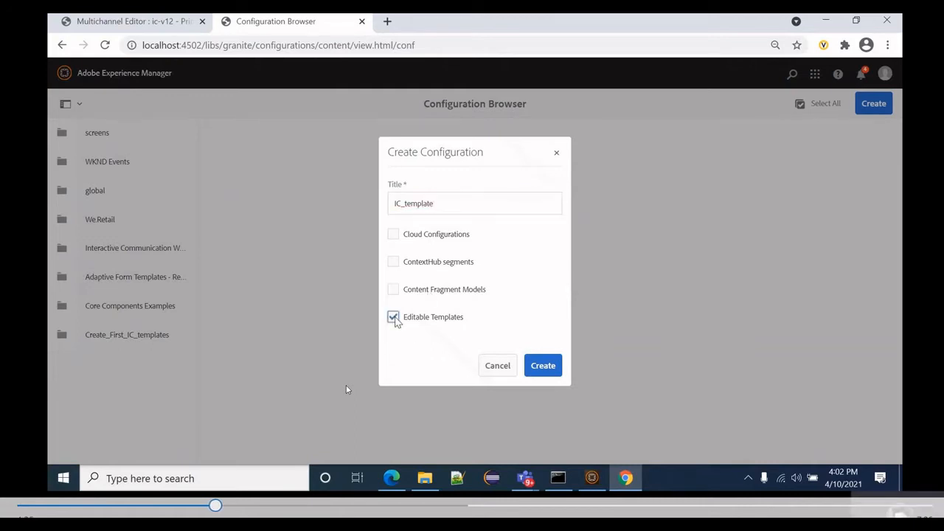
{"action": "left_click", "coordinate": [546, 367]}
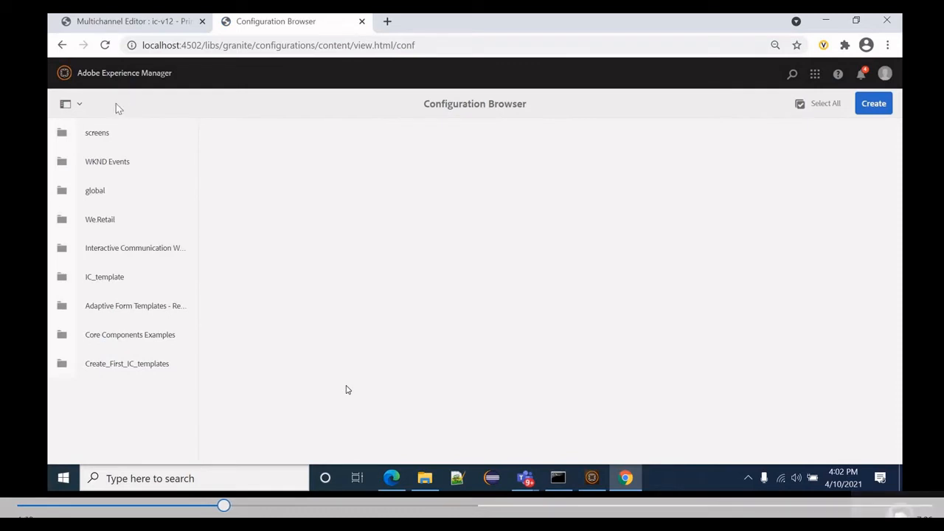
Go to the general Templates tool and open the IC_template folder
{"action": "left_click", "coordinate": [66, 77]}
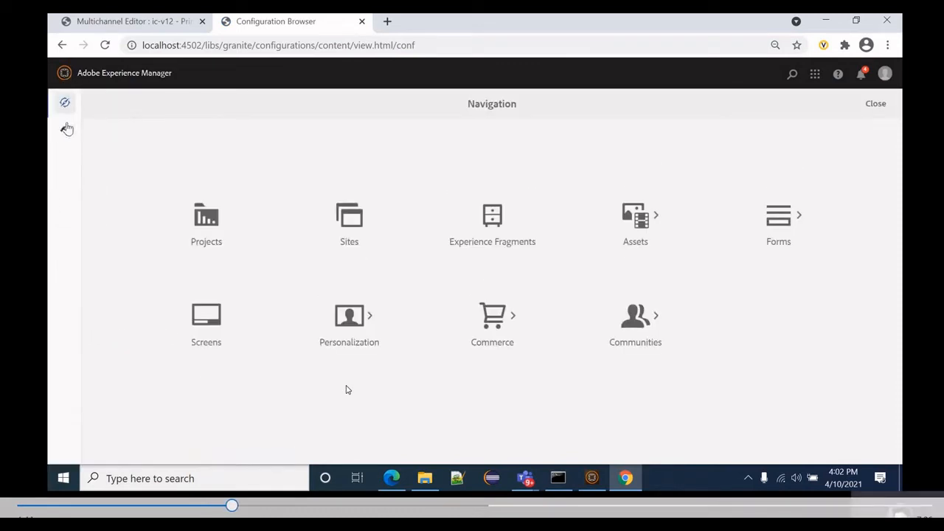
{"action": "left_click", "coordinate": [65, 130]}
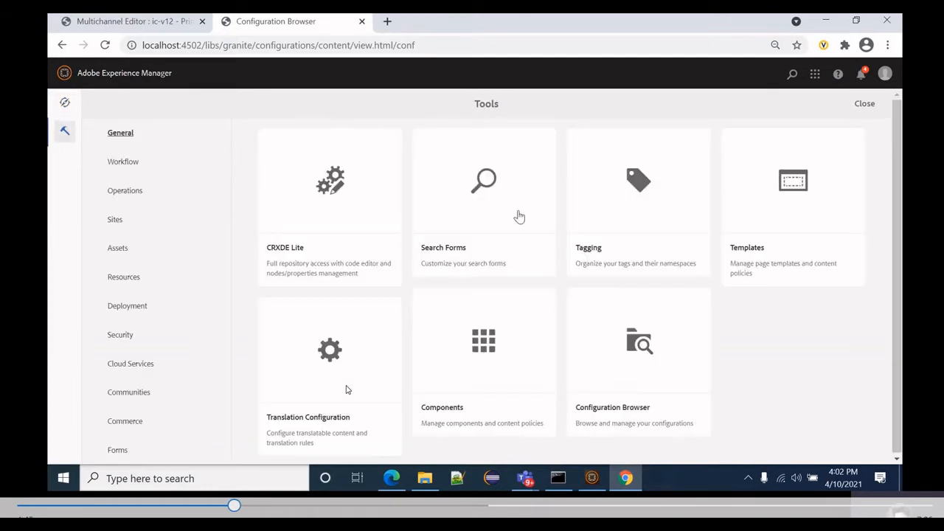
{"action": "left_click", "coordinate": [794, 199]}
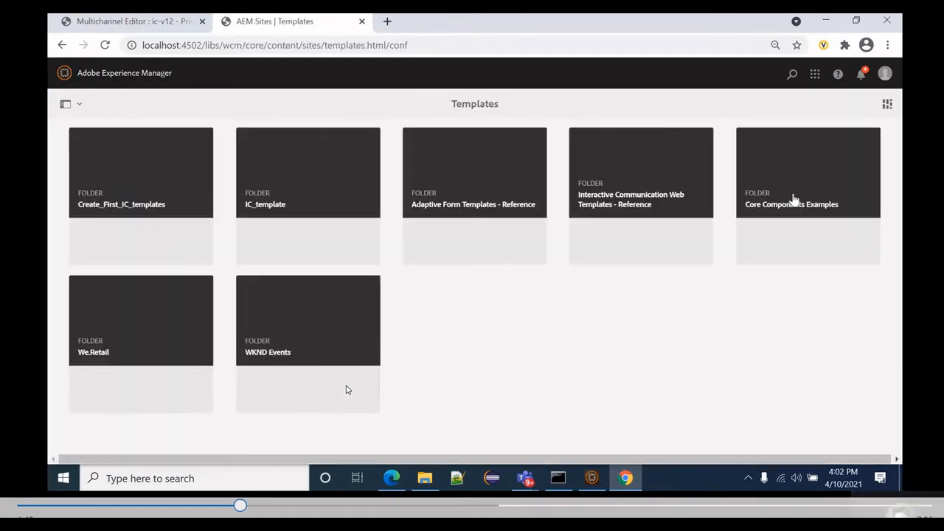
{"action": "left_click", "coordinate": [293, 178]}
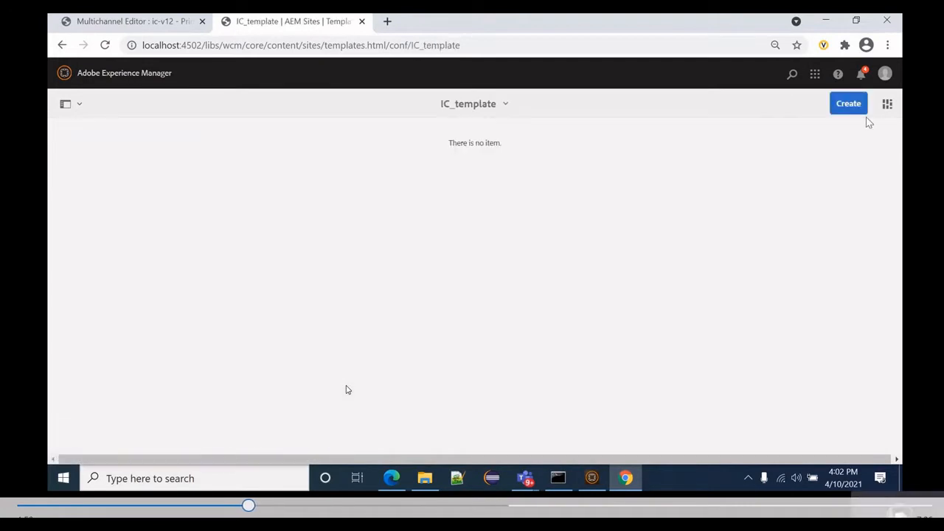
Create a template of type Interactive Communication - Web Channel titled ic-new-v1 in the IC_template folder
{"action": "left_click", "coordinate": [848, 107]}
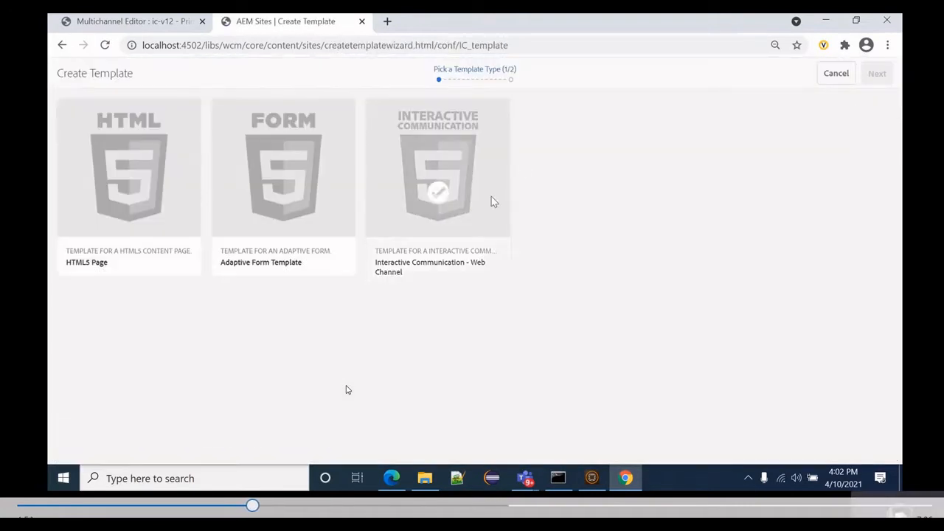
{"action": "left_click", "coordinate": [445, 191]}
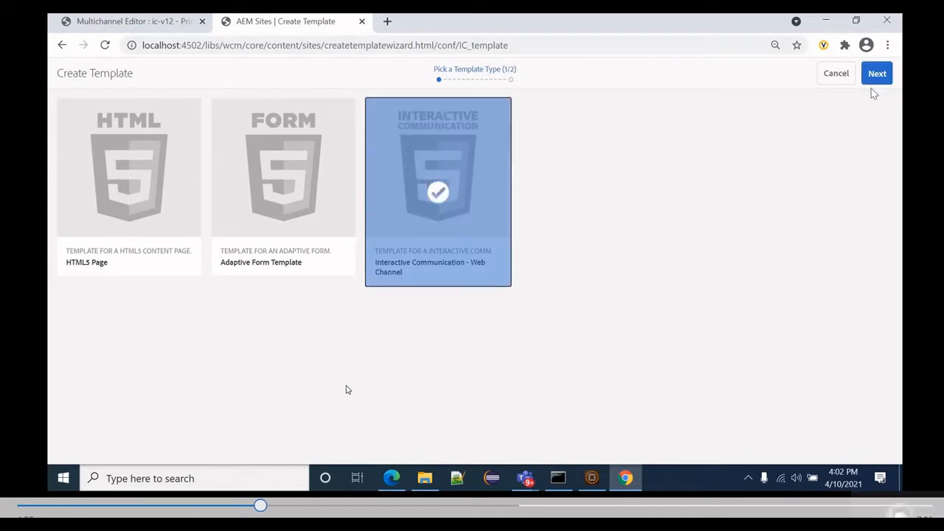
{"action": "left_click", "coordinate": [877, 74]}
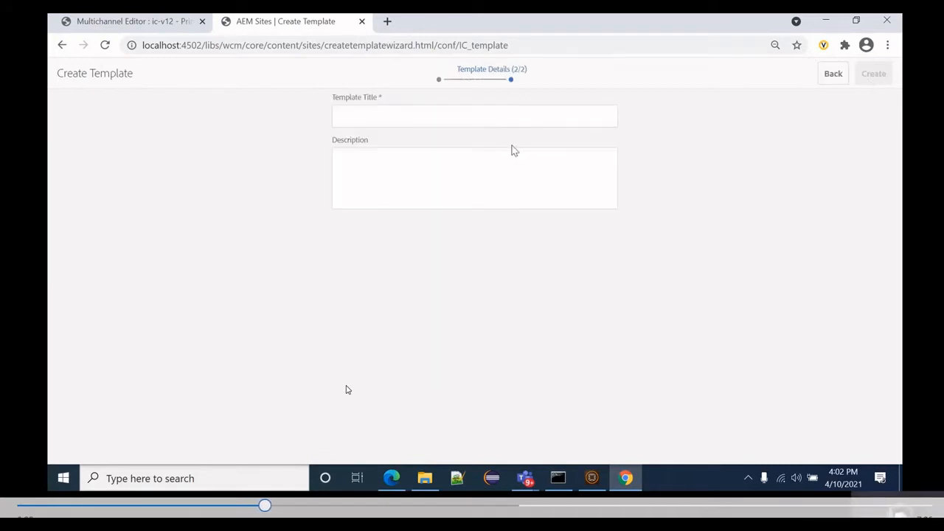
{"action": "left_click", "coordinate": [384, 119]}
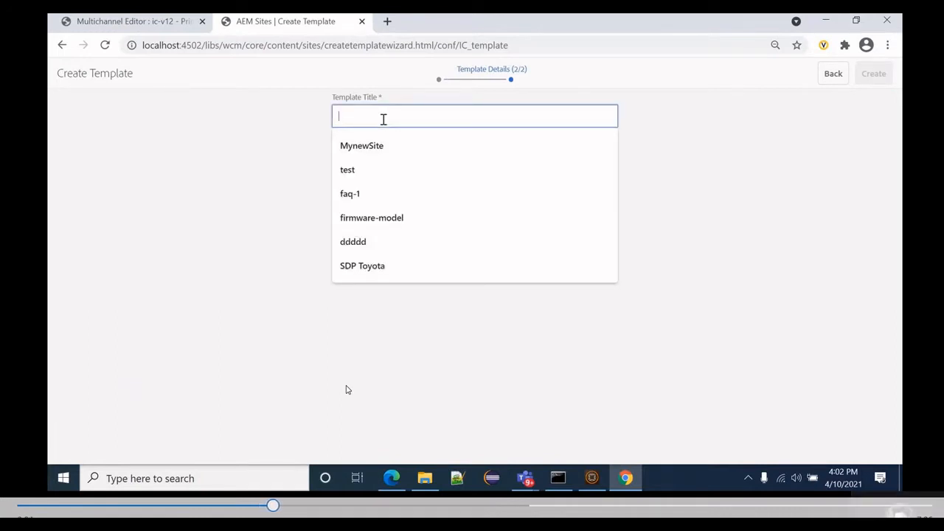
{"action": "type", "text": "ic-"}
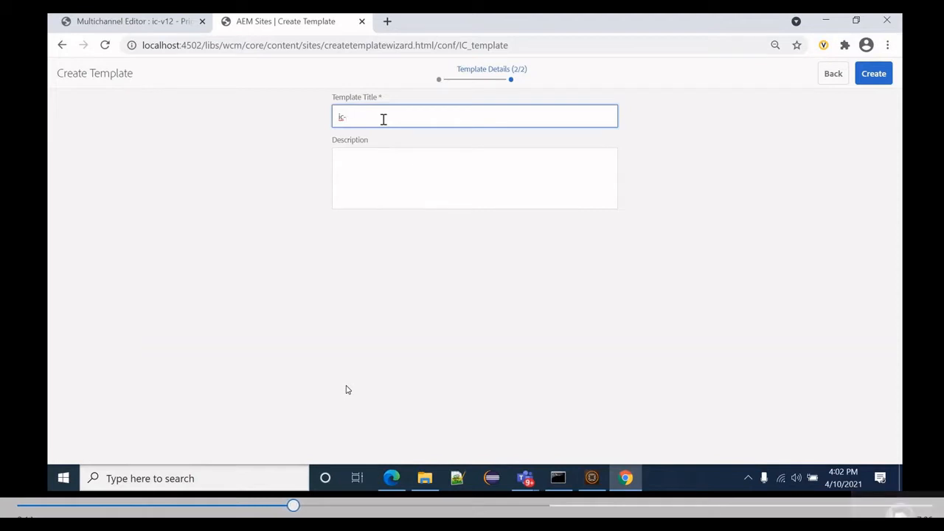
{"action": "type", "text": "new-v1"}
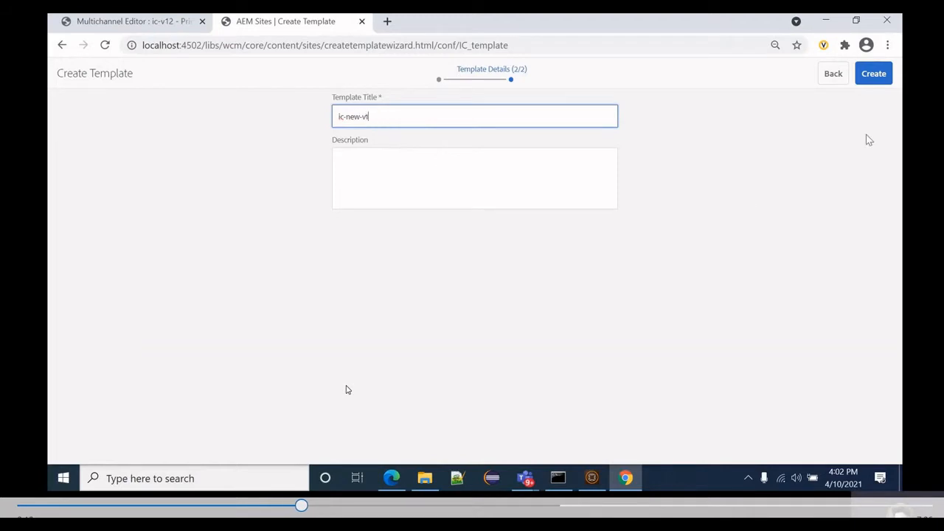
{"action": "left_click", "coordinate": [874, 75]}
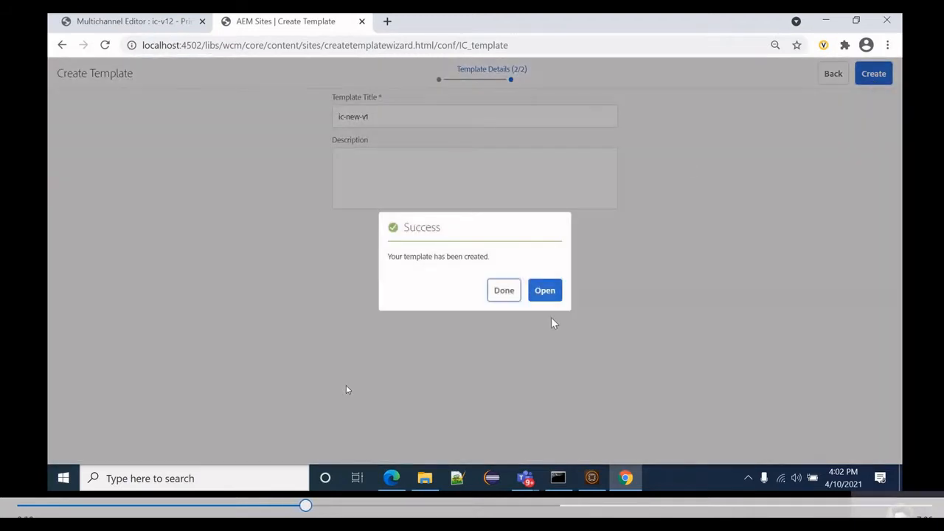
Open the new ic-new-v1 template in the editor and switch it to Initial Content mode
{"action": "left_click", "coordinate": [546, 291]}
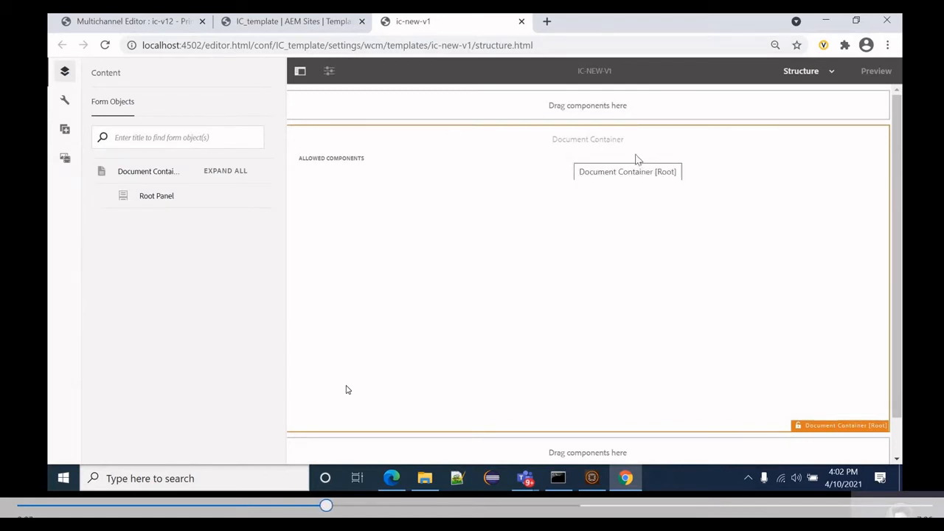
{"action": "left_click", "coordinate": [833, 77]}
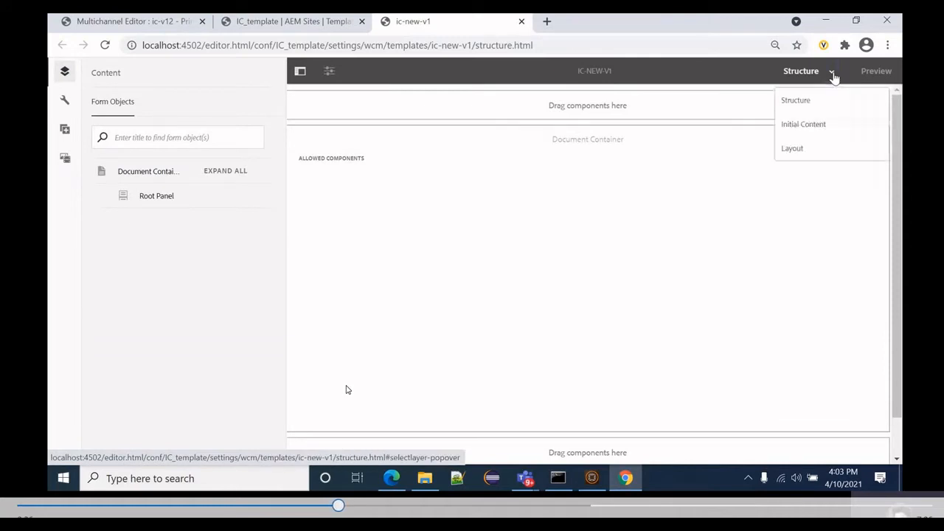
{"action": "left_click", "coordinate": [804, 129]}
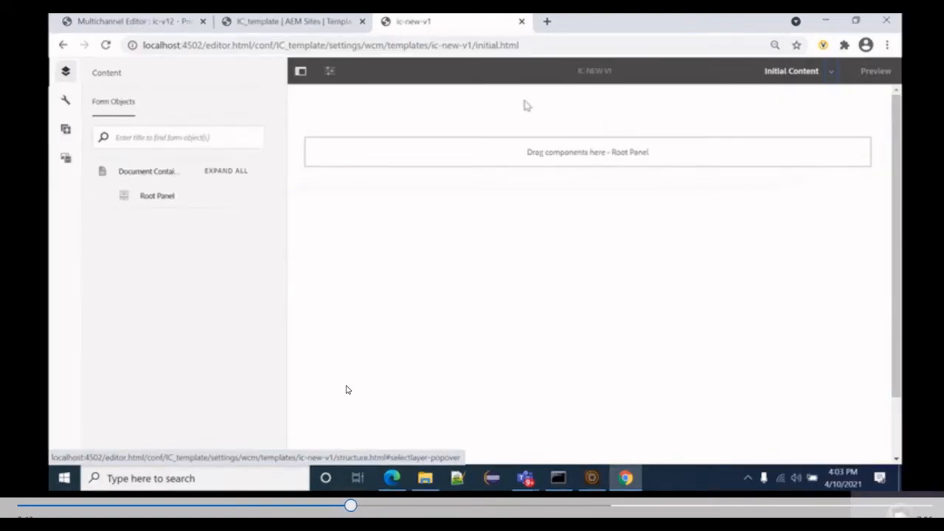
Open localhost:4502 in a new browser tab and start a new layout fragment in the Document Fragments area of Forms
{"action": "left_click", "coordinate": [205, 46]}
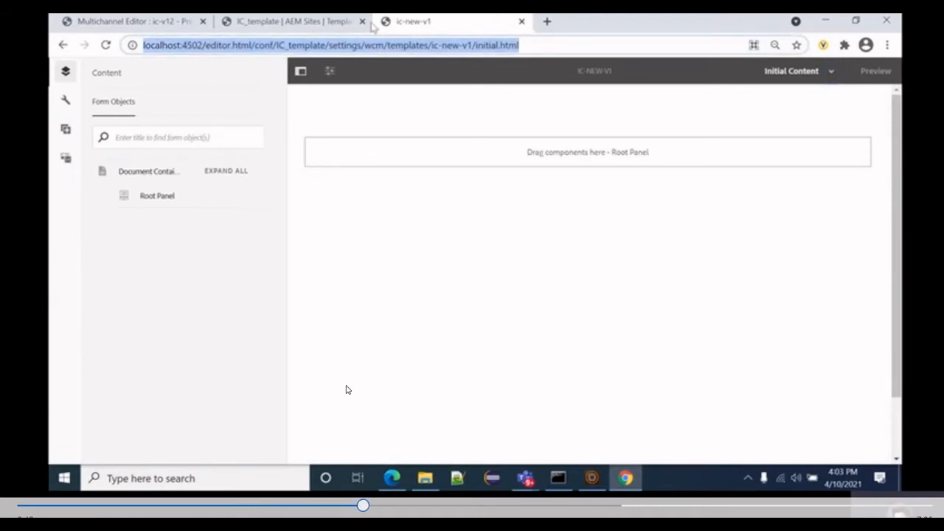
{"action": "left_click", "coordinate": [547, 22]}
{"action": "type", "text": "localhost:4502"}
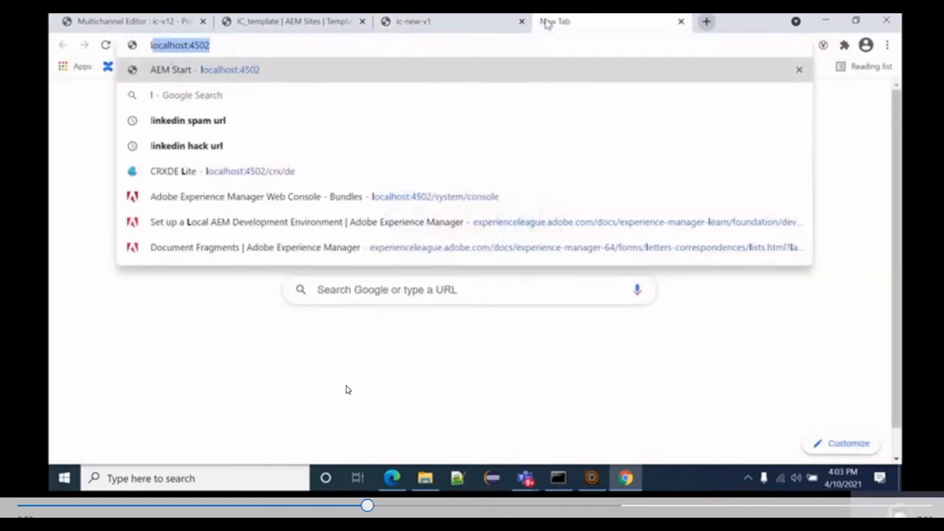
{"action": "key", "text": "Return"}
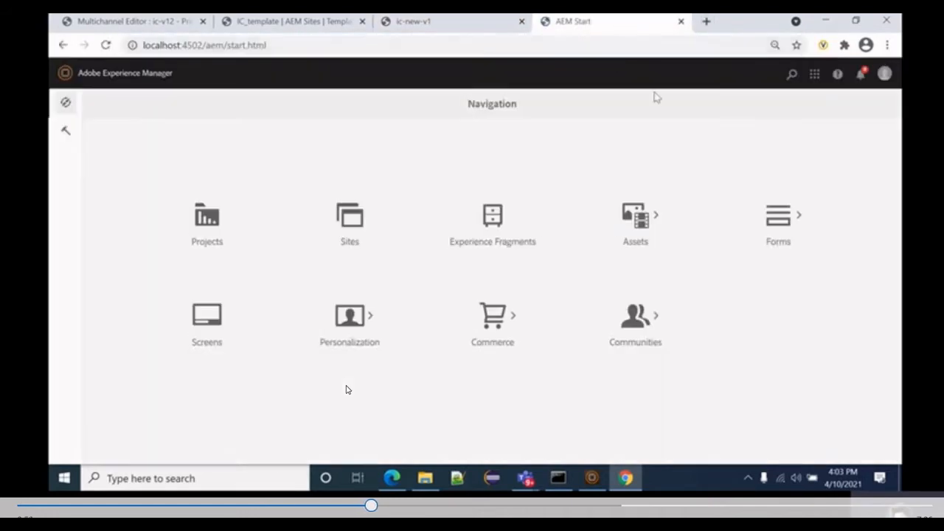
{"action": "left_click", "coordinate": [785, 220]}
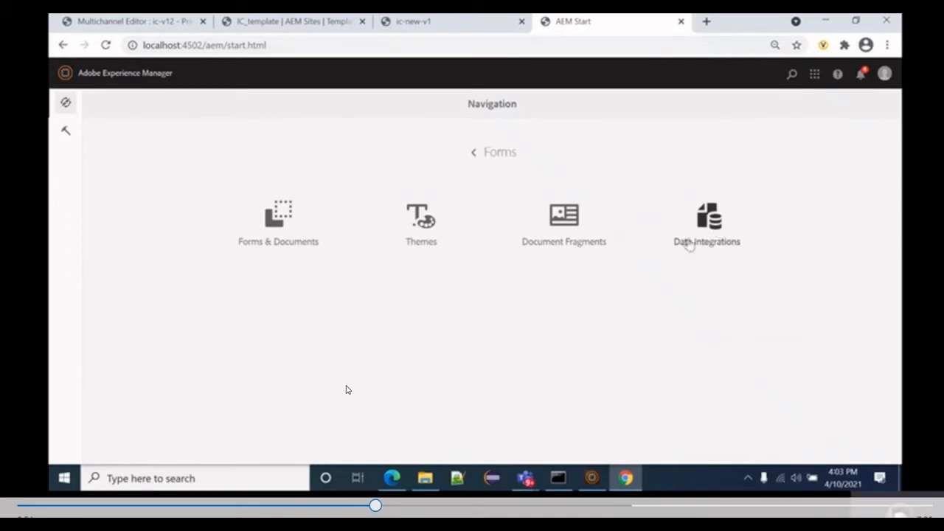
{"action": "left_click", "coordinate": [578, 244]}
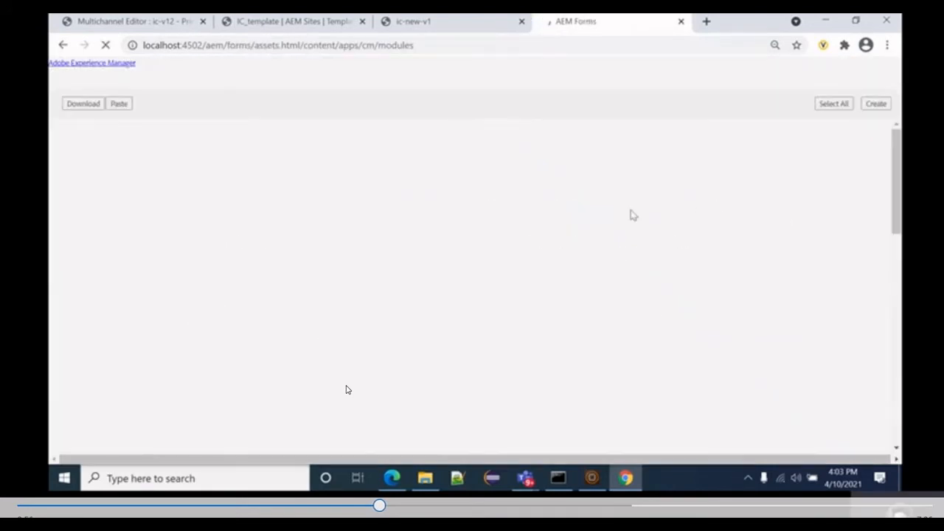
{"action": "left_click", "coordinate": [850, 105]}
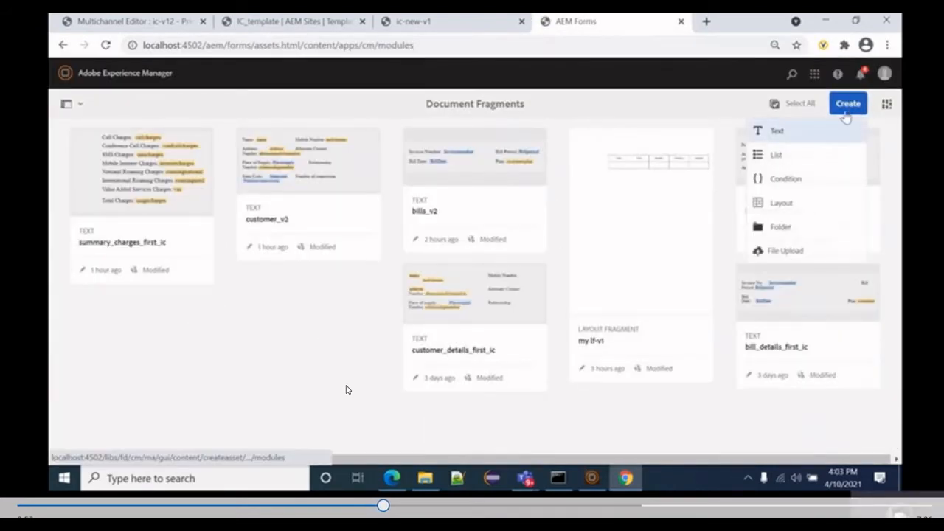
{"action": "left_click", "coordinate": [793, 211]}
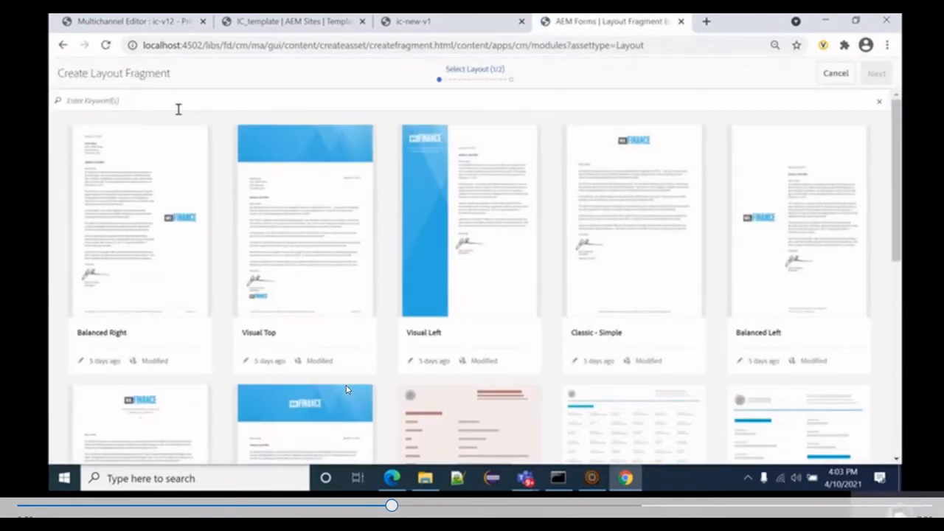
Try to filter the available layouts by the keyword xdp and clear the search
{"action": "left_click", "coordinate": [160, 101]}
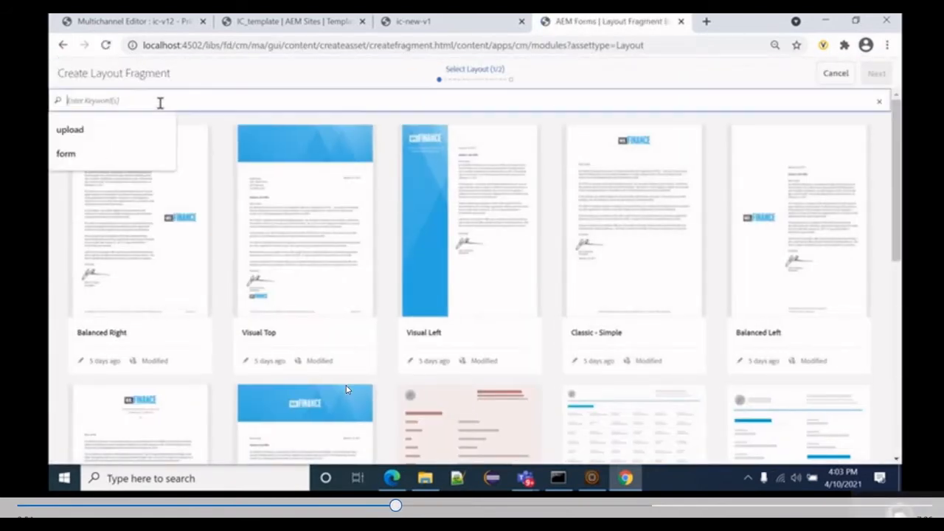
{"action": "type", "text": "xdp"}
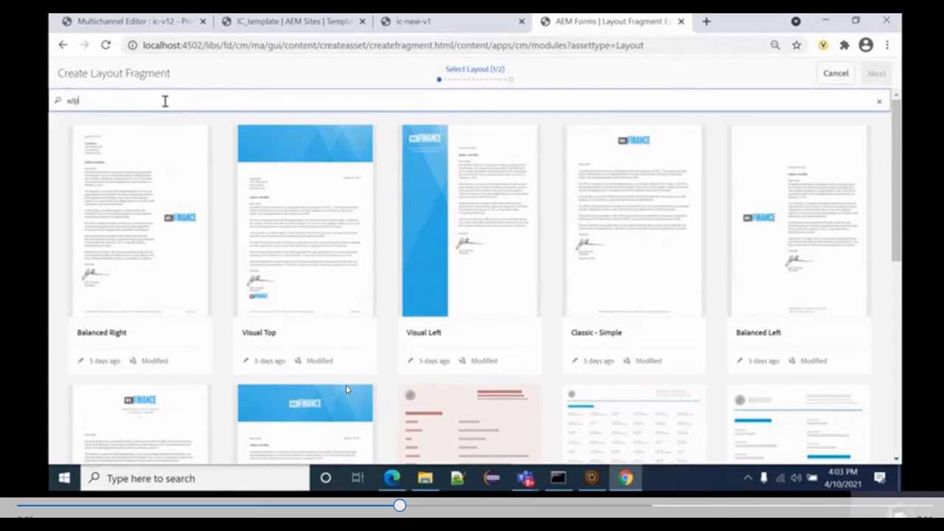
{"action": "key", "text": "Return"}
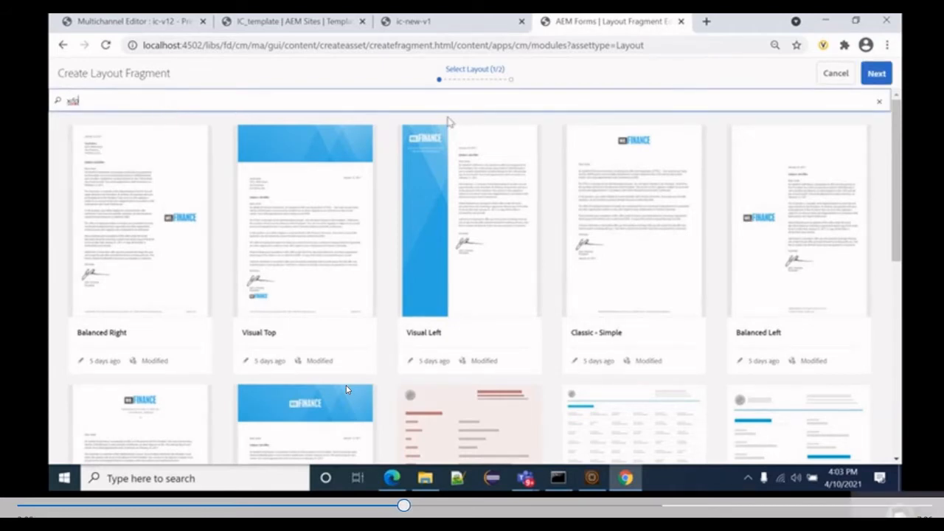
{"action": "left_click", "coordinate": [883, 102]}
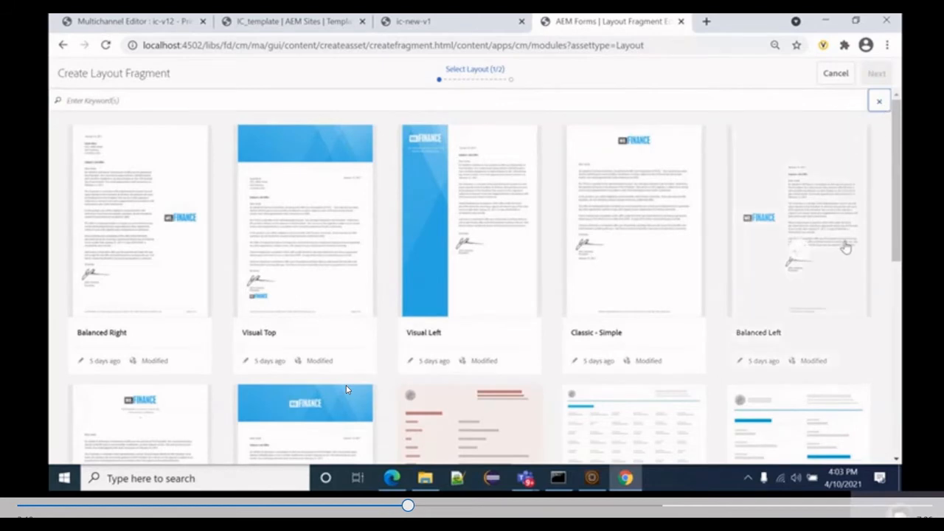
Choose table_lf_v2.xdp as the layout for the fragment and continue to its properties
{"action": "scroll", "coordinate": [848, 249], "scroll_direction": "down", "scroll_amount": 6}
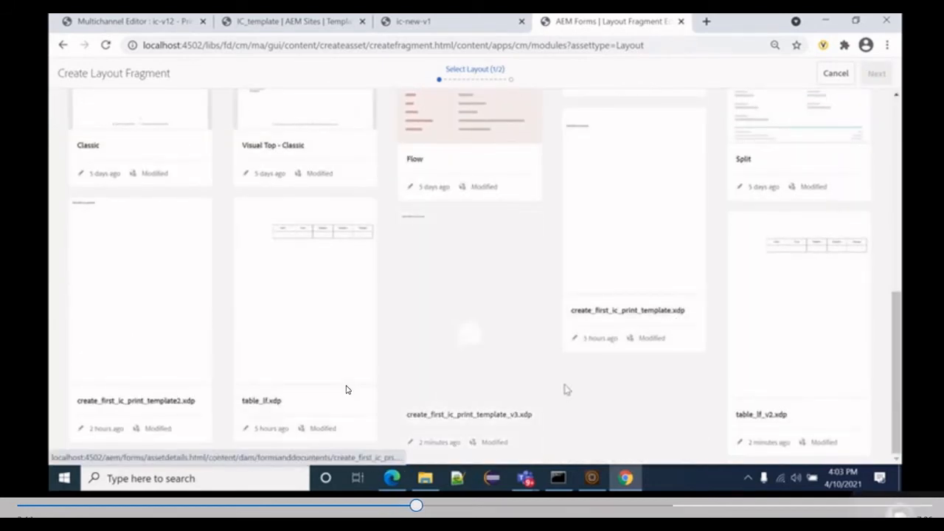
{"action": "left_click", "coordinate": [788, 384]}
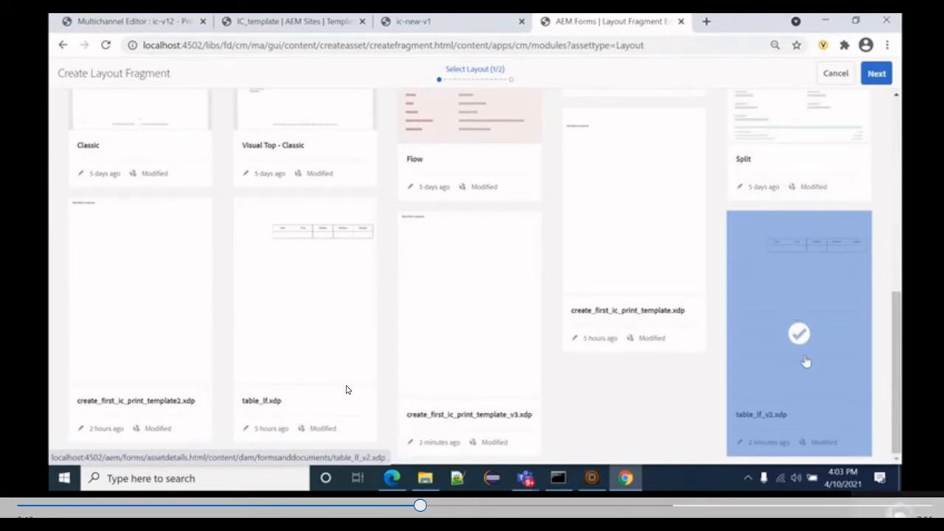
{"action": "left_click", "coordinate": [876, 73]}
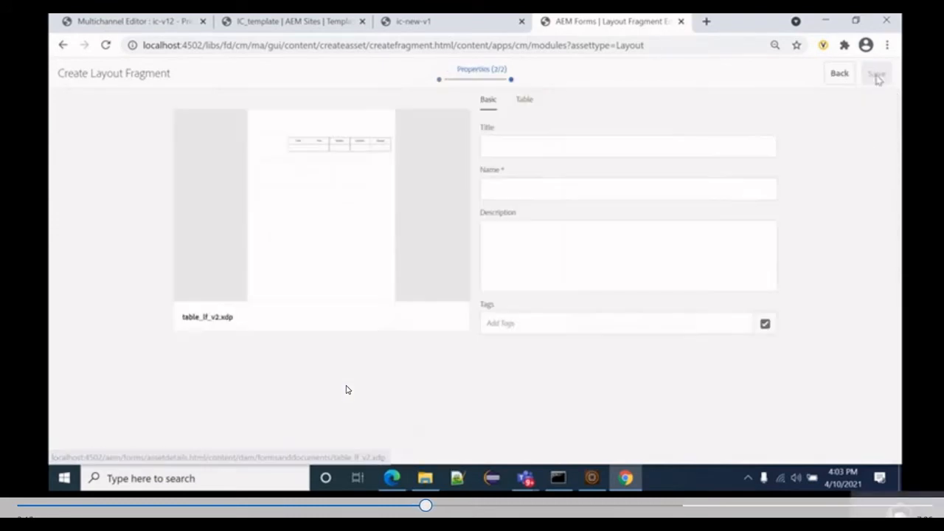
Title the layout fragment my lf-v2, save it and dismiss the confirmation
{"action": "left_click", "coordinate": [523, 148]}
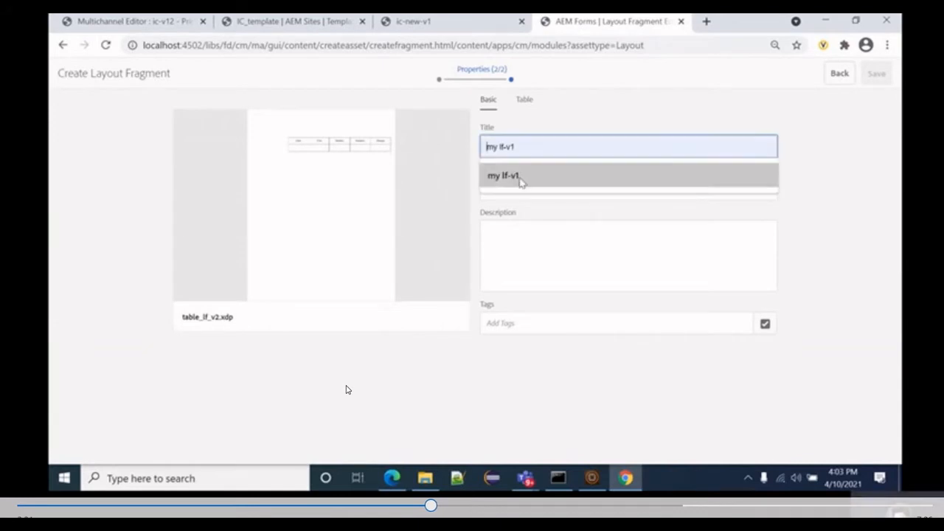
{"action": "left_click", "coordinate": [520, 177]}
{"action": "key", "text": "BackSpace"}
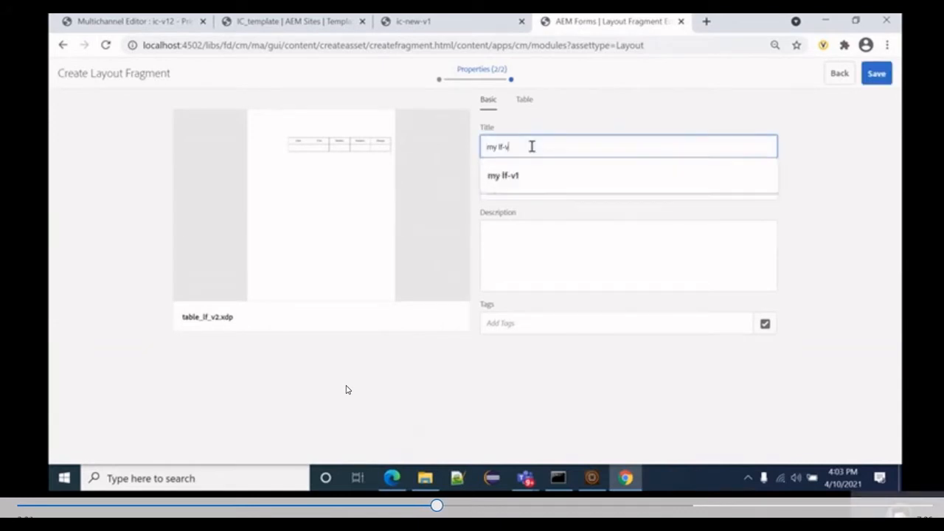
{"action": "type", "text": "2"}
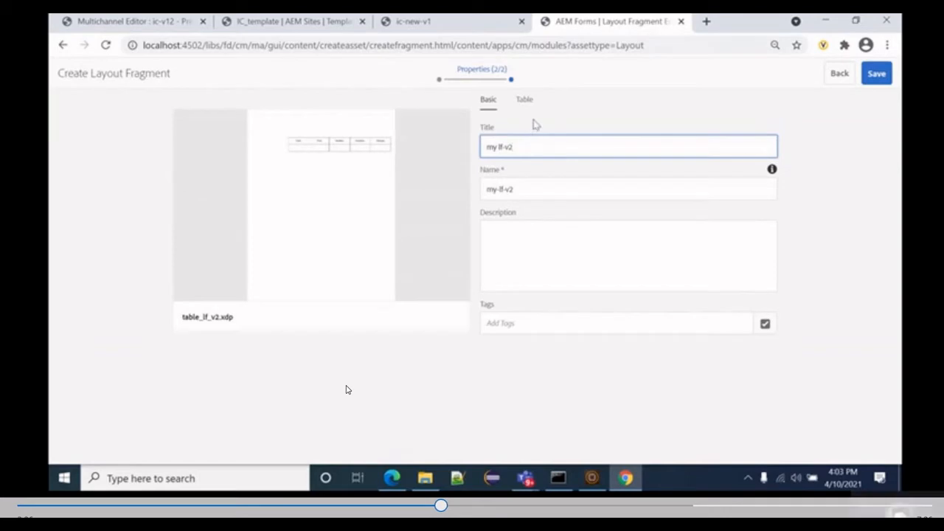
{"action": "left_click", "coordinate": [877, 74]}
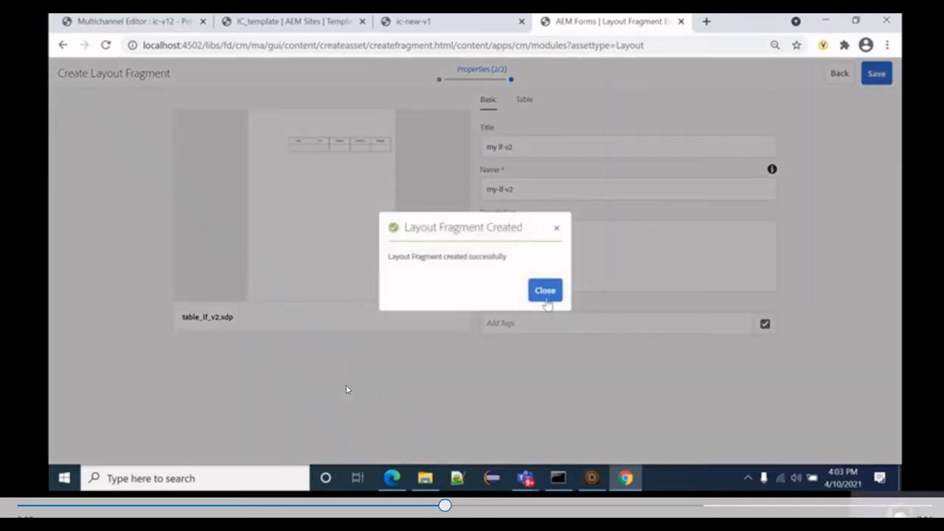
{"action": "left_click", "coordinate": [546, 295]}
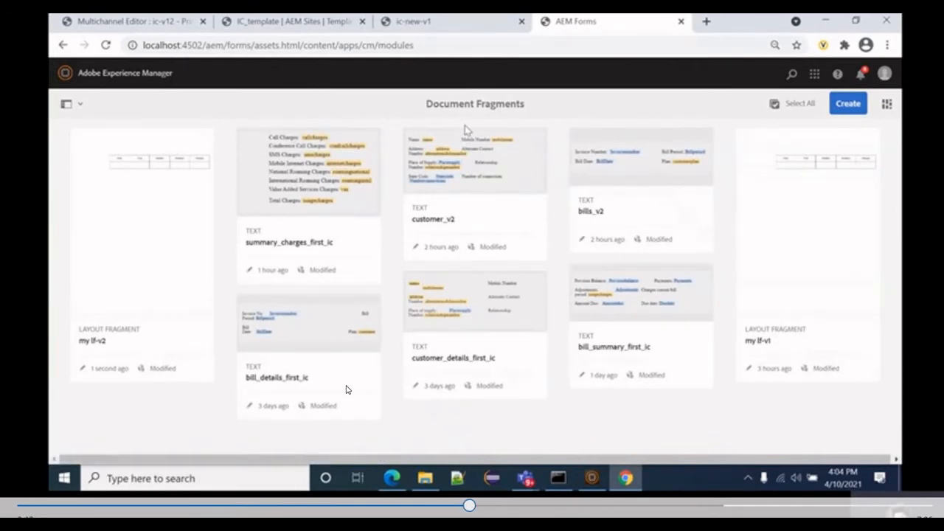
Go to Forms & Documents and start creating a new interactive communication
{"action": "left_click", "coordinate": [89, 80]}
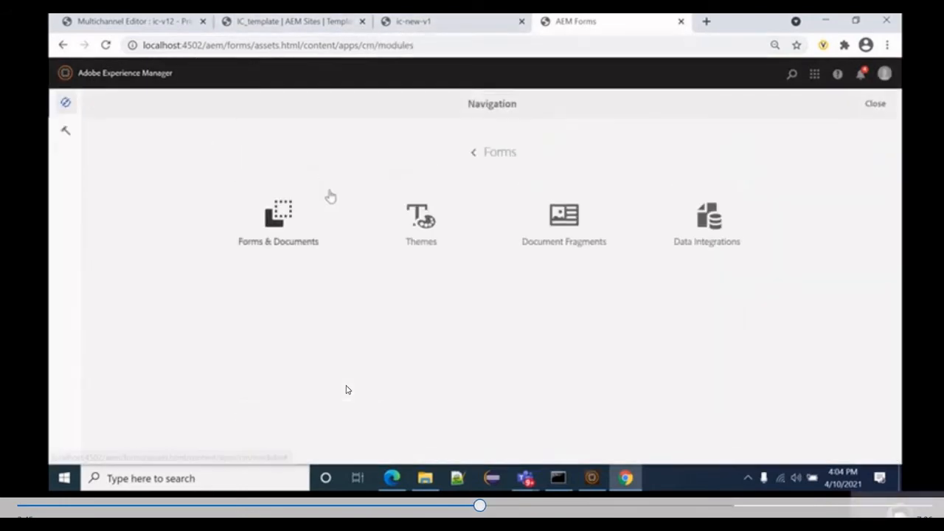
{"action": "left_click", "coordinate": [272, 243]}
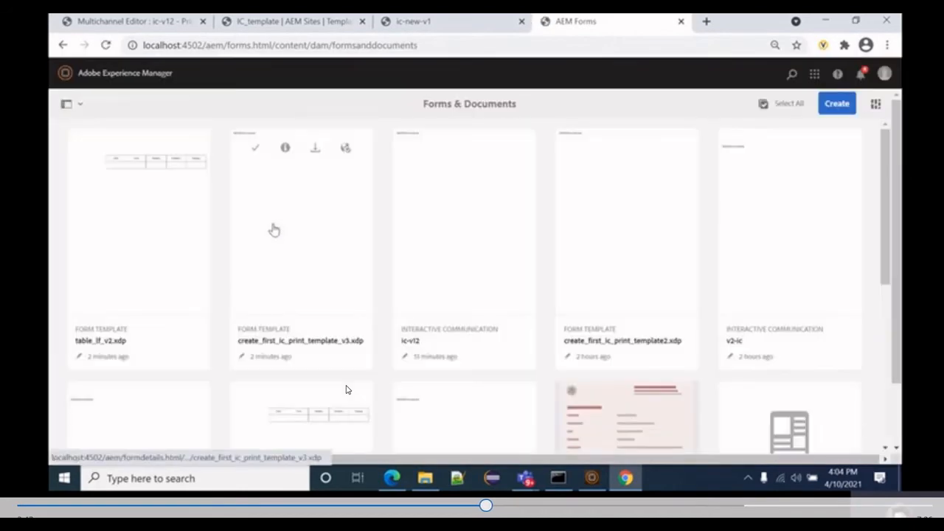
{"action": "left_click", "coordinate": [846, 104]}
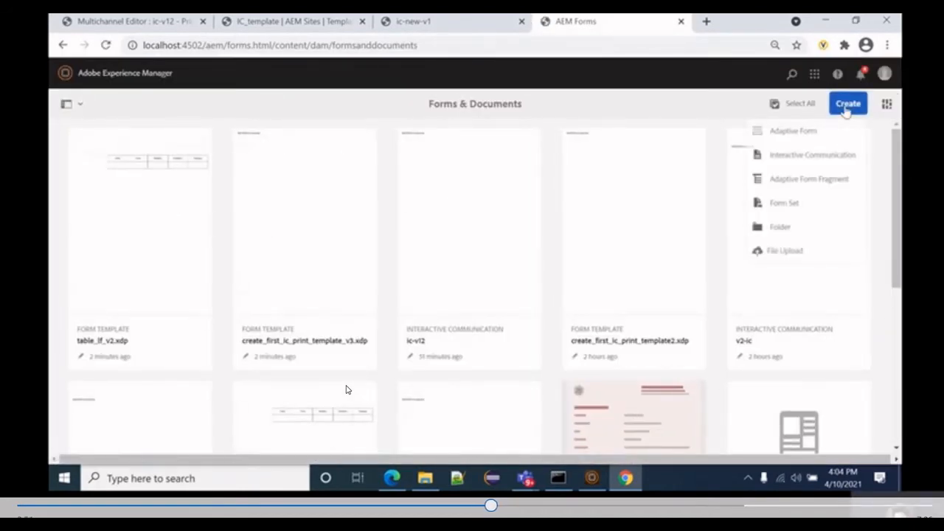
{"action": "left_click", "coordinate": [825, 155]}
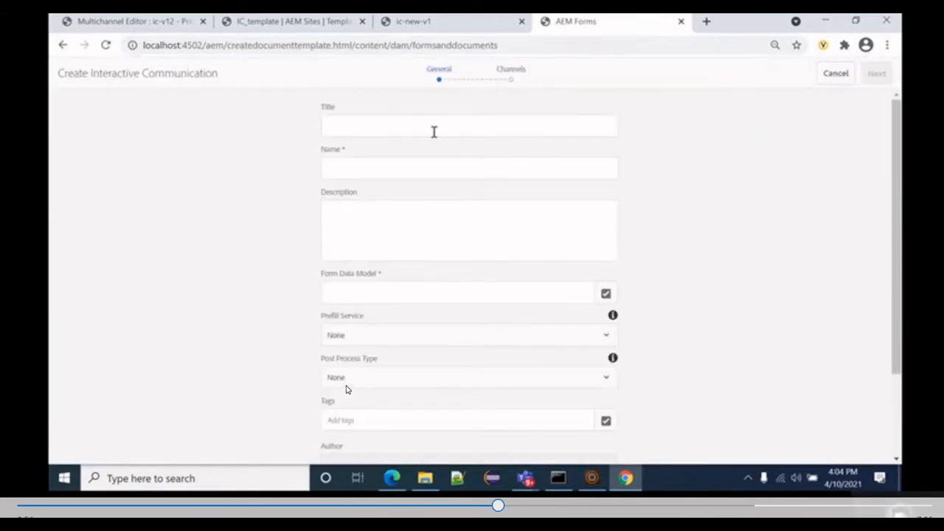
Title the new interactive communication my first interactive communication
{"action": "left_click", "coordinate": [433, 130]}
{"action": "type", "text": "my"}
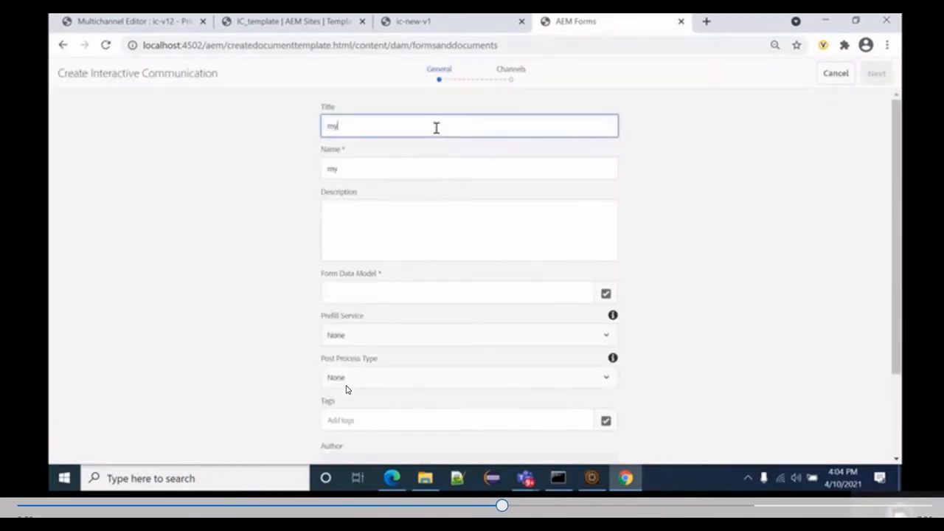
{"action": "type", "text": " fir"}
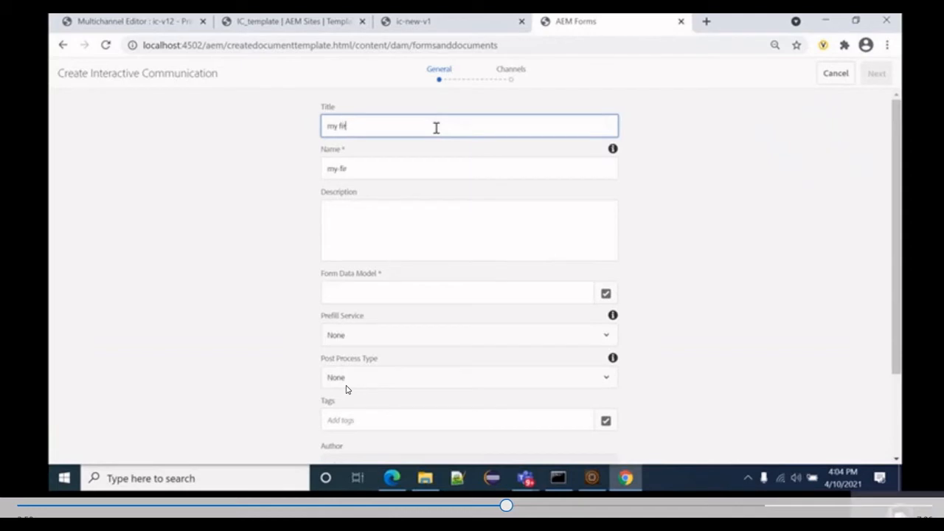
{"action": "type", "text": "st interact"}
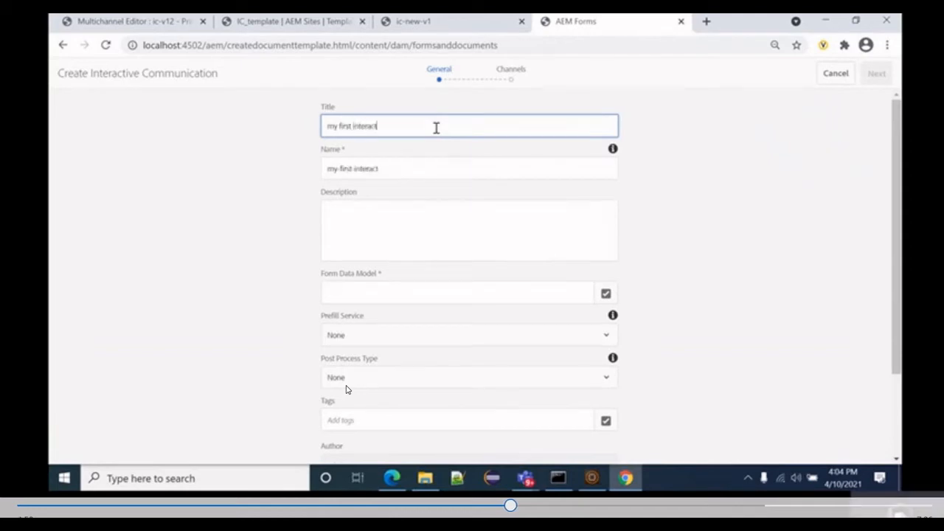
{"action": "type", "text": "ive commun"}
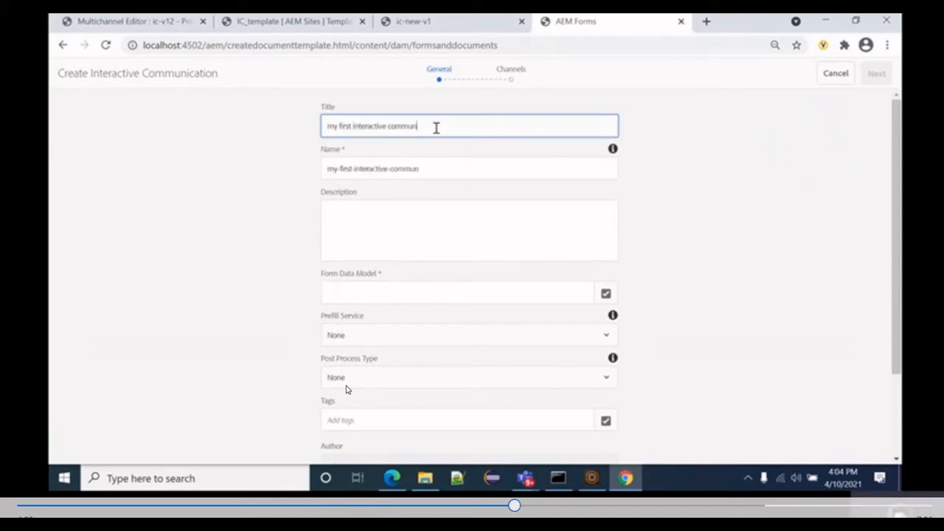
{"action": "type", "text": "ication"}
Choose fdm-v7 as the form data model and continue to the channel settings
{"action": "left_click", "coordinate": [605, 294]}
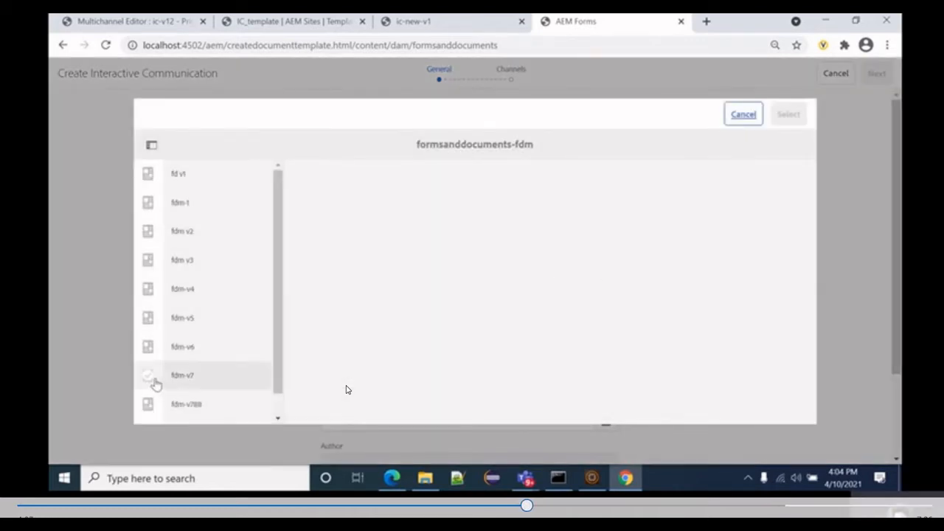
{"action": "left_click", "coordinate": [153, 379]}
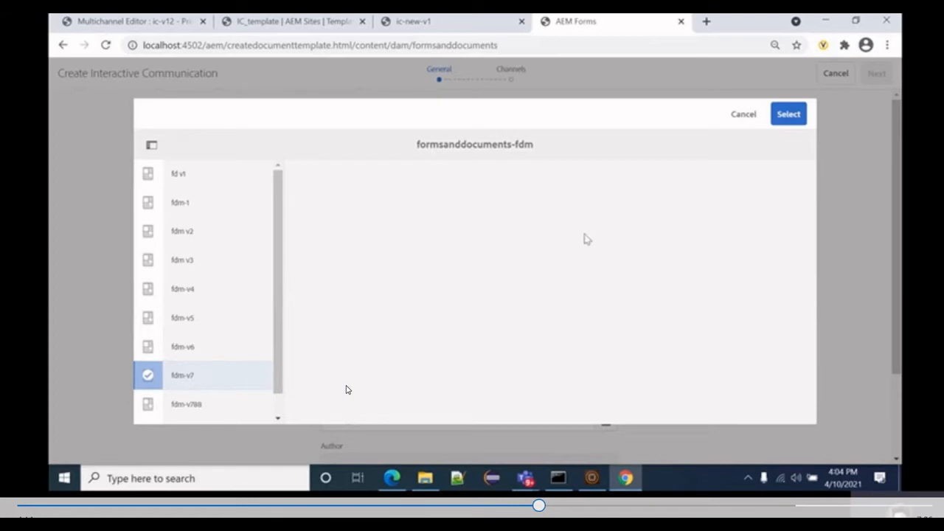
{"action": "left_click", "coordinate": [790, 115]}
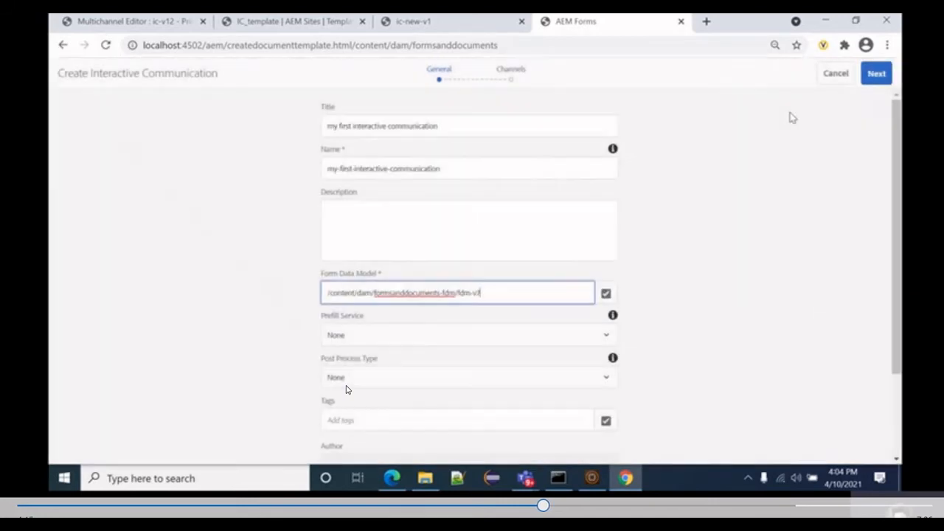
{"action": "scroll", "coordinate": [420, 337], "scroll_direction": "down", "scroll_amount": 1}
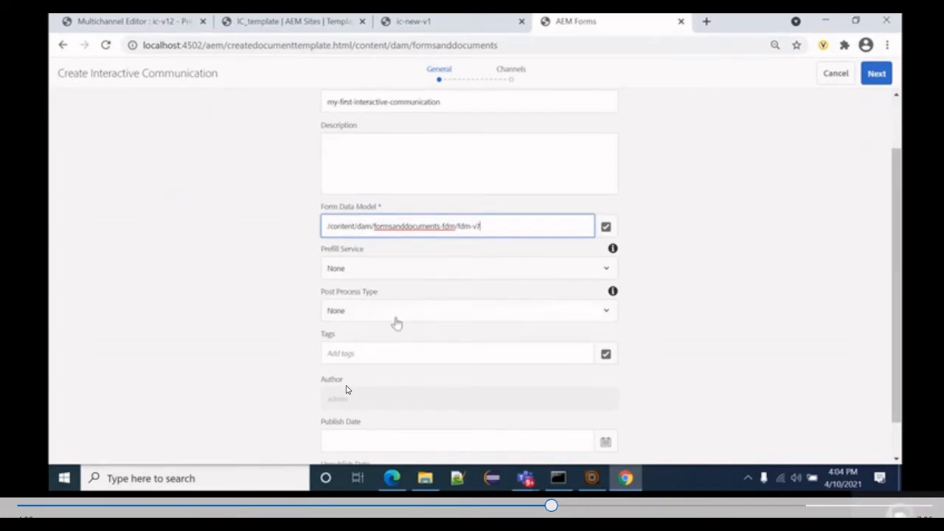
{"action": "scroll", "coordinate": [360, 374], "scroll_direction": "down", "scroll_amount": 1}
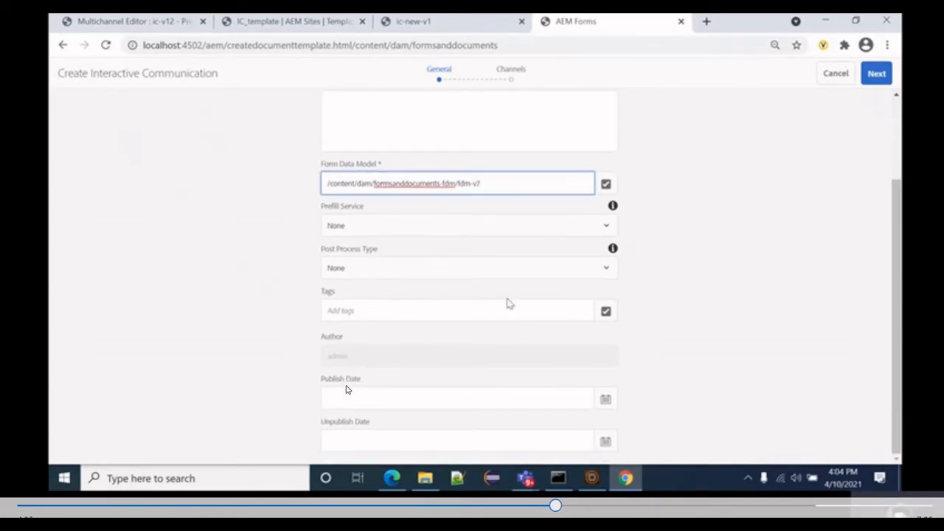
{"action": "scroll", "coordinate": [508, 302], "scroll_direction": "up", "scroll_amount": 3}
{"action": "left_click", "coordinate": [876, 73]}
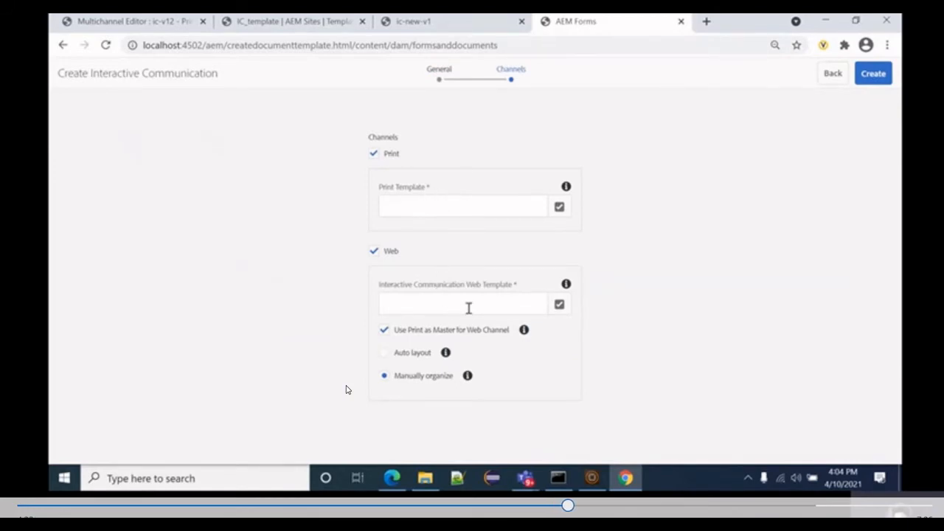
Choose create_first_ic_print_template_v3.xdp as the print channel template
{"action": "left_click", "coordinate": [559, 207]}
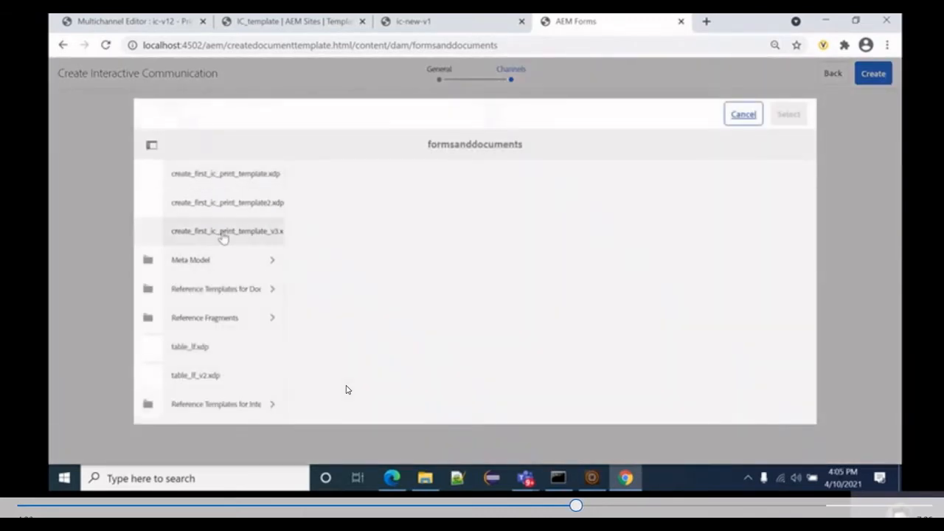
{"action": "left_click", "coordinate": [148, 233]}
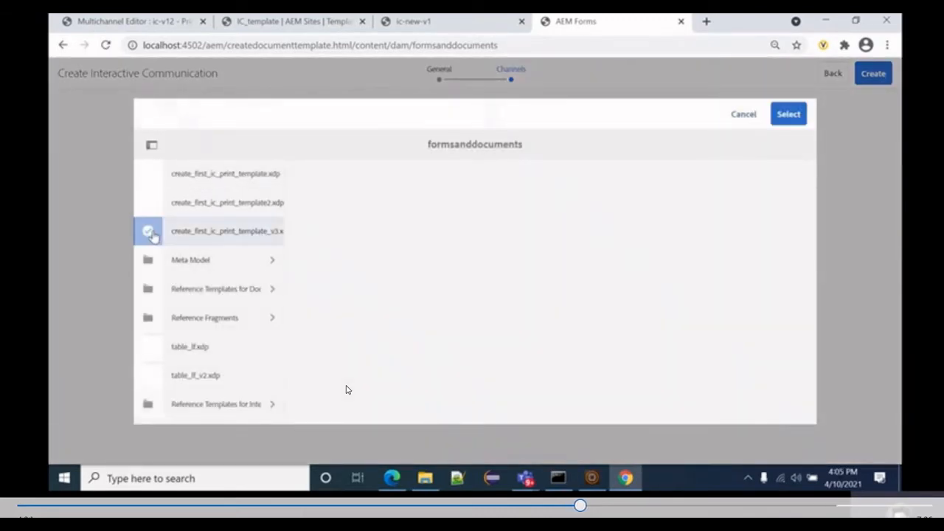
{"action": "left_click", "coordinate": [785, 118]}
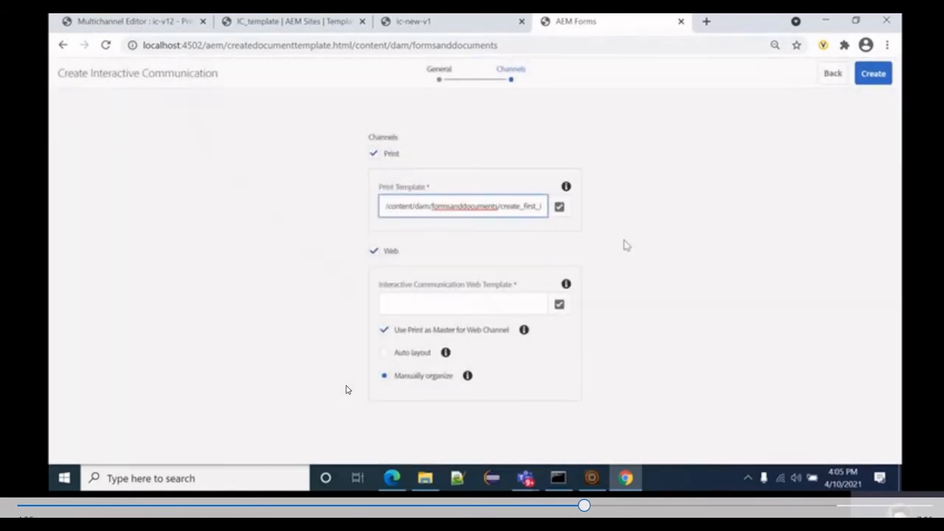
Look for the web channel template in the IC_template and Create_First_IC_templates folders
{"action": "left_click", "coordinate": [560, 307]}
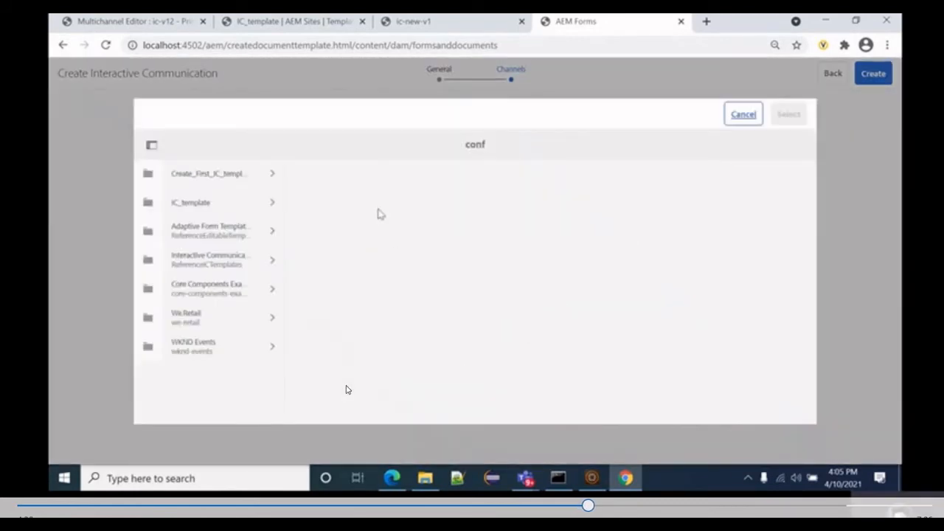
{"action": "left_click", "coordinate": [222, 203]}
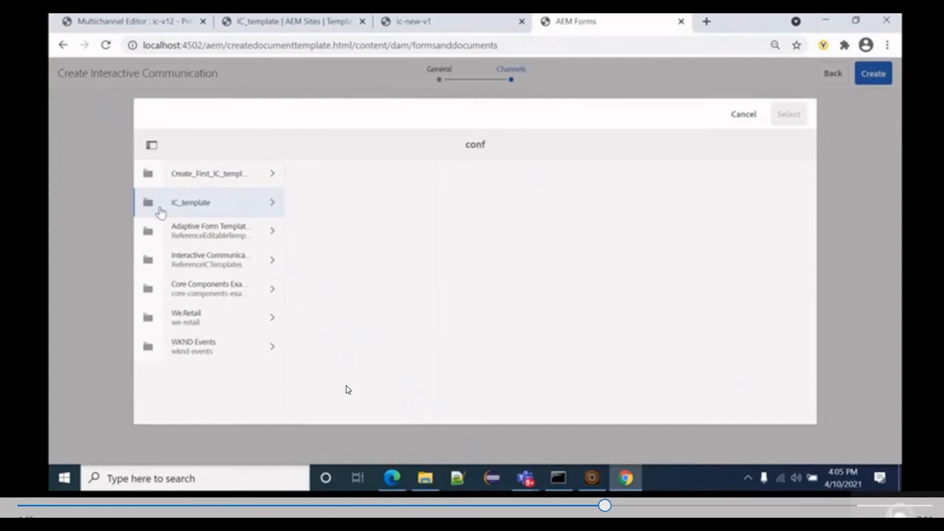
{"action": "mouse_move", "coordinate": [149, 209]}
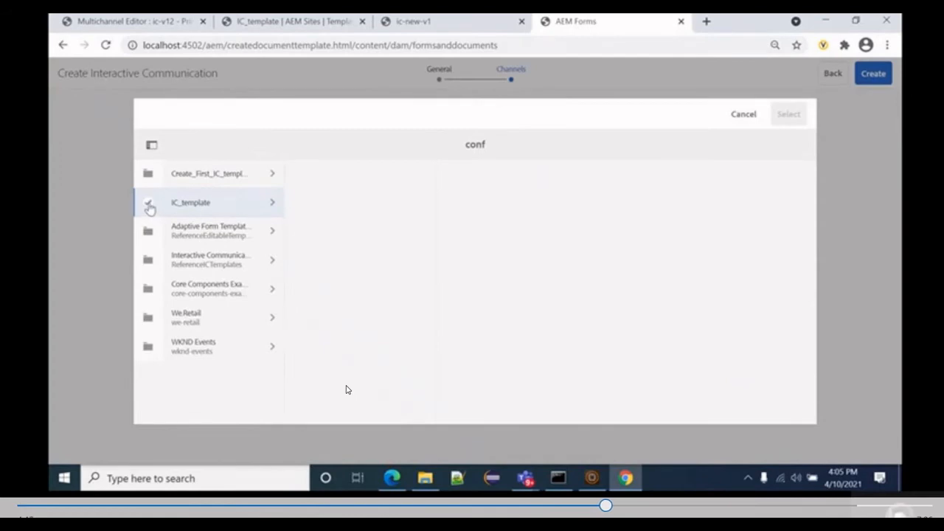
{"action": "left_click", "coordinate": [242, 180]}
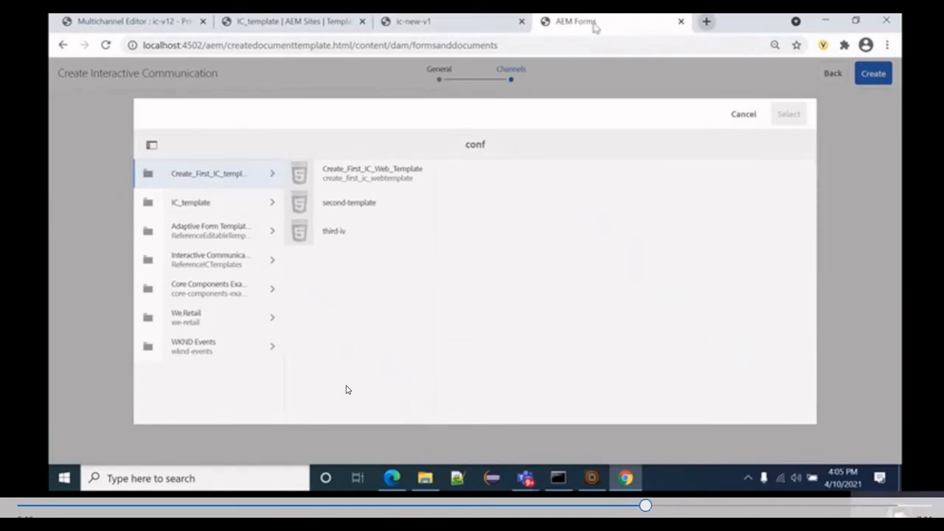
Open localhost:4502 in a new browser tab and go to the IC_template folder of the template management tool
{"action": "left_click", "coordinate": [706, 22]}
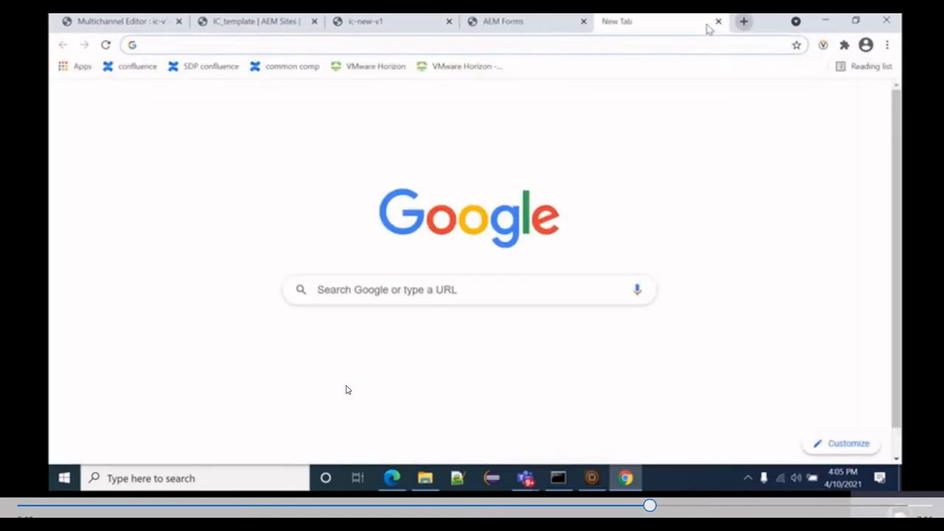
{"action": "type", "text": "localhost:4502"}
{"action": "key", "text": "Return"}
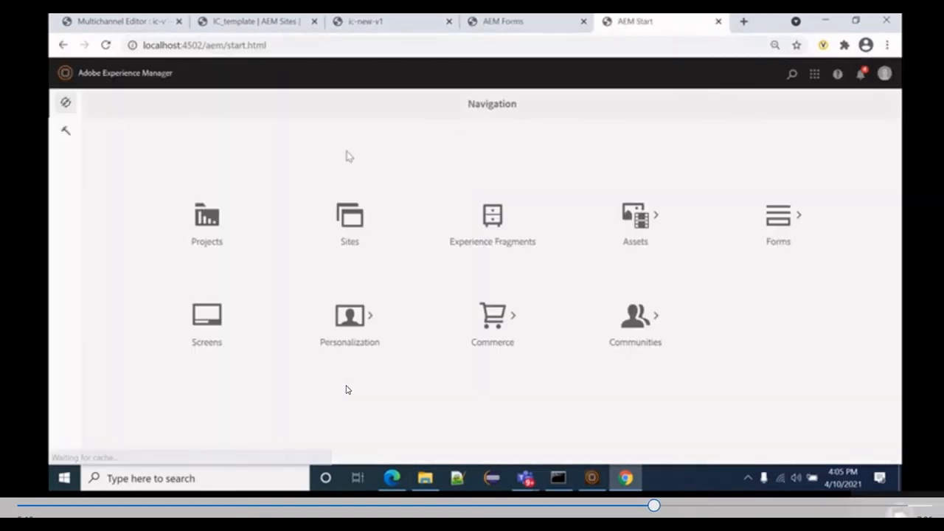
{"action": "left_click", "coordinate": [65, 132]}
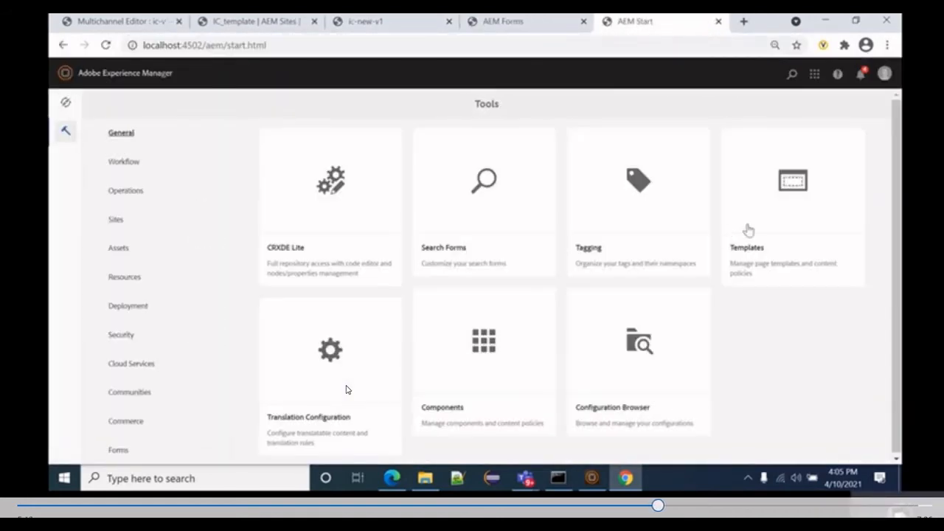
{"action": "left_click", "coordinate": [782, 220]}
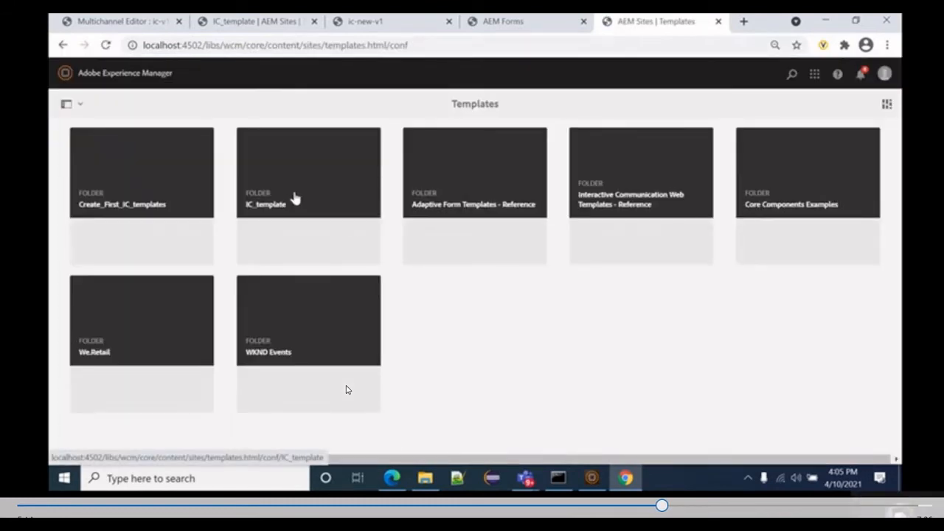
{"action": "left_click", "coordinate": [293, 200]}
Enable the draft web template ic-new-v1 and confirm
{"action": "mouse_move", "coordinate": [87, 181]}
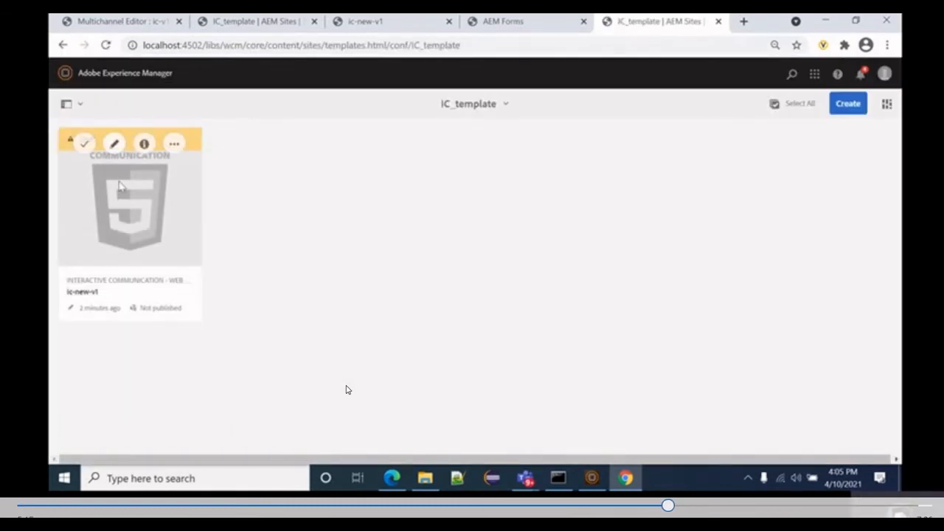
{"action": "left_click", "coordinate": [84, 143]}
{"action": "left_click", "coordinate": [234, 75]}
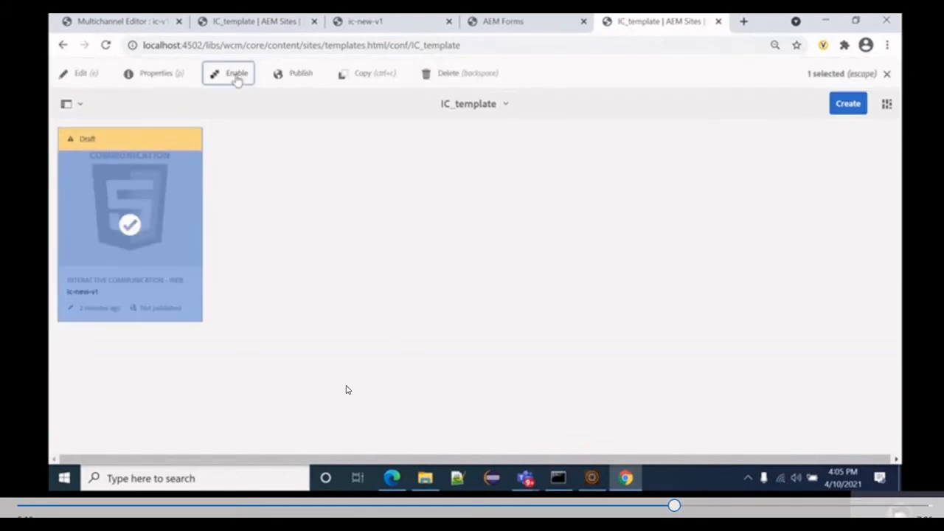
{"action": "left_click", "coordinate": [569, 316]}
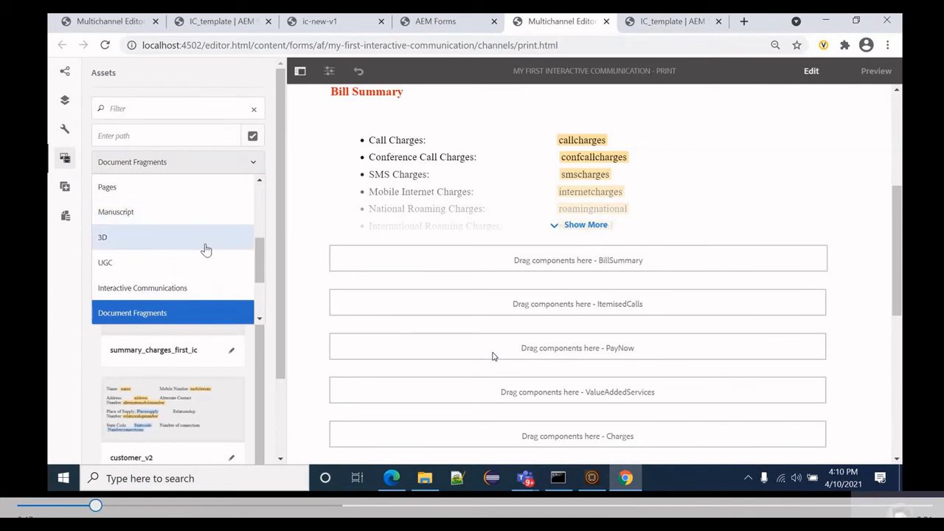
List the layout fragment assets and place my lf-v2 in the ItemisedCalls target area of the print channel
{"action": "scroll", "coordinate": [205, 244], "scroll_direction": "up", "scroll_amount": 4}
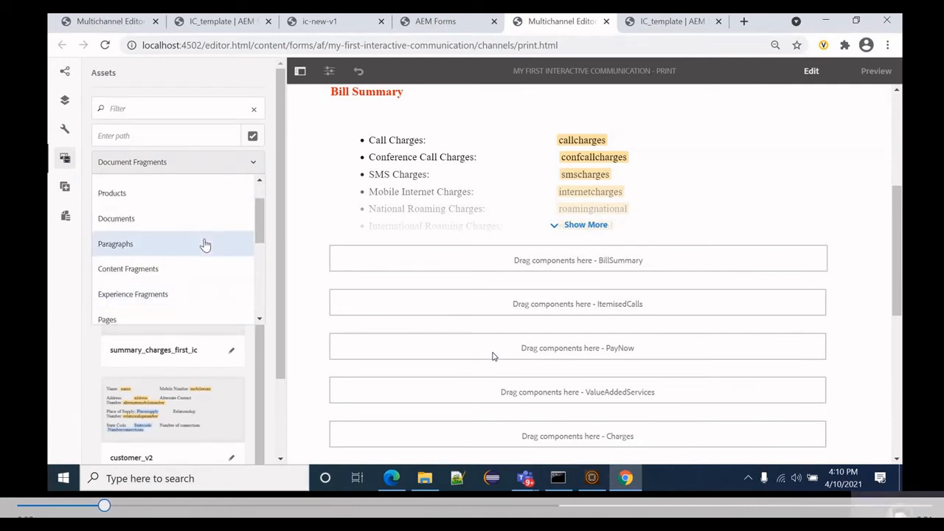
{"action": "scroll", "coordinate": [205, 244], "scroll_direction": "down", "scroll_amount": 5}
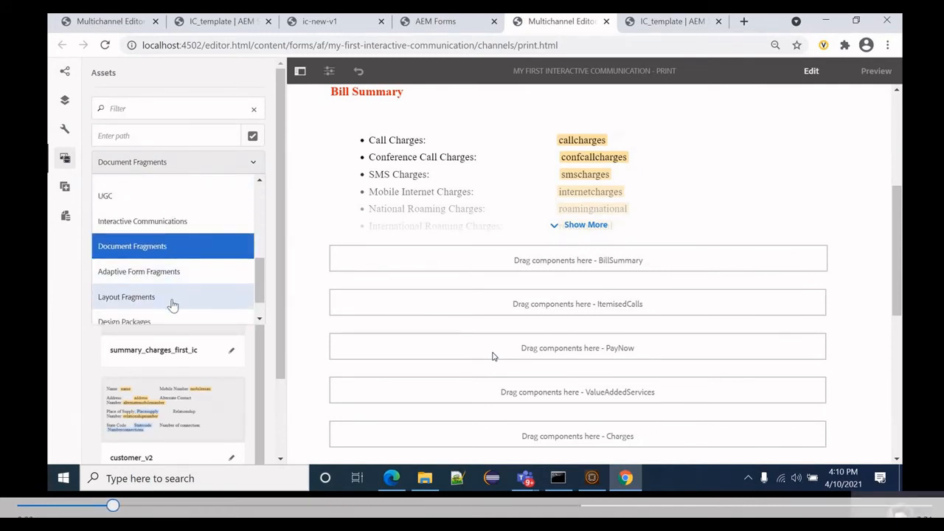
{"action": "left_click", "coordinate": [172, 299]}
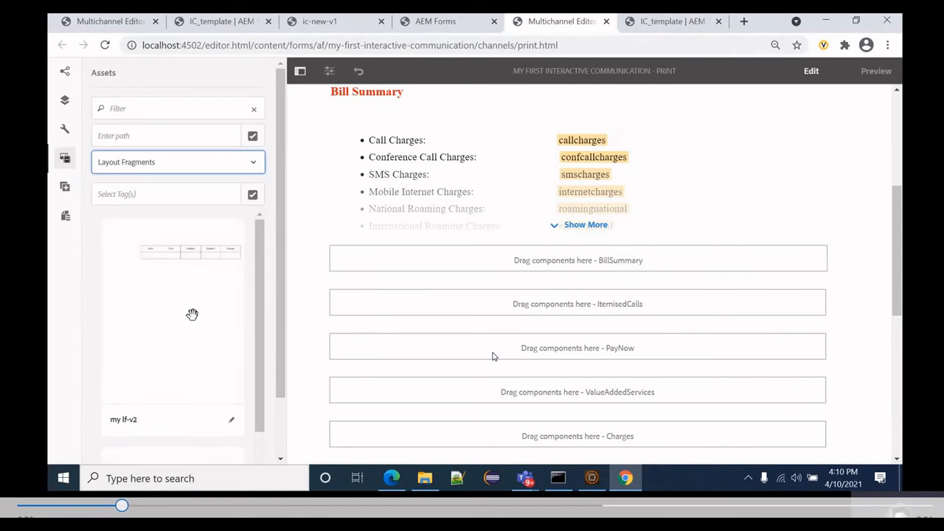
{"action": "left_click_drag", "start_coordinate": [163, 303], "coordinate": [531, 311]}
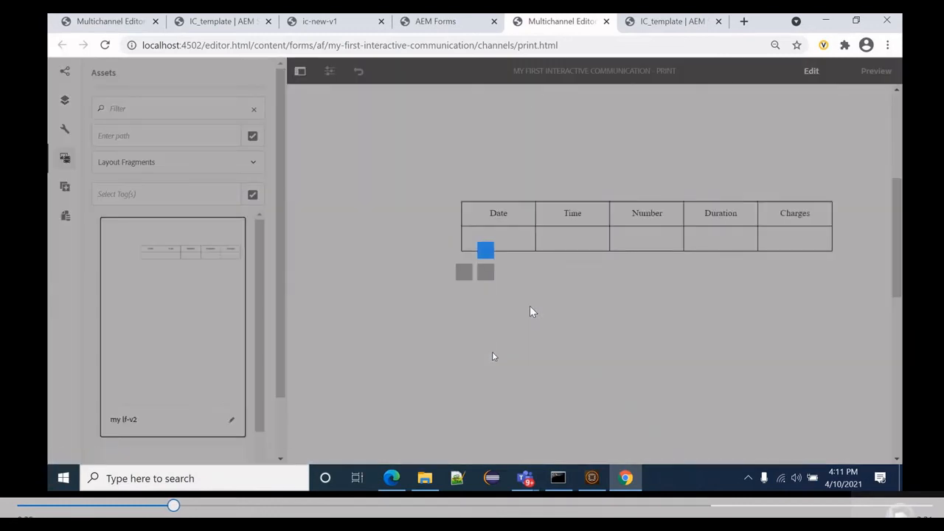
Insert an Image component into the PayNow target area
{"action": "scroll", "coordinate": [618, 354], "scroll_direction": "down", "scroll_amount": 2}
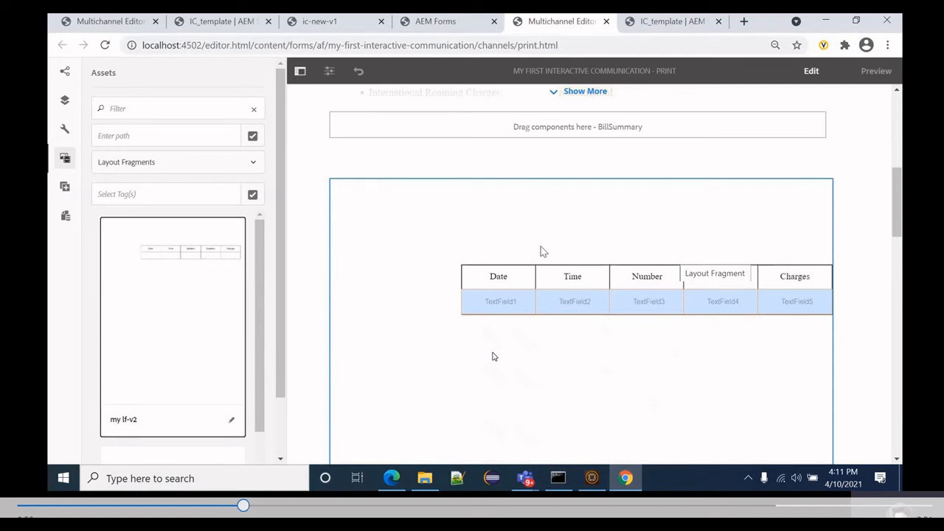
{"action": "scroll", "coordinate": [526, 273], "scroll_direction": "down", "scroll_amount": 5}
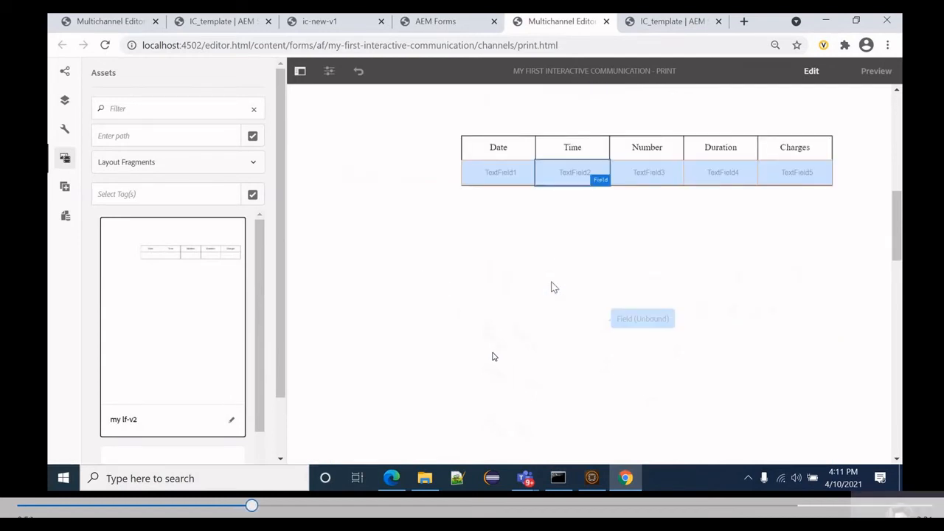
{"action": "scroll", "coordinate": [550, 317], "scroll_direction": "down", "scroll_amount": 5}
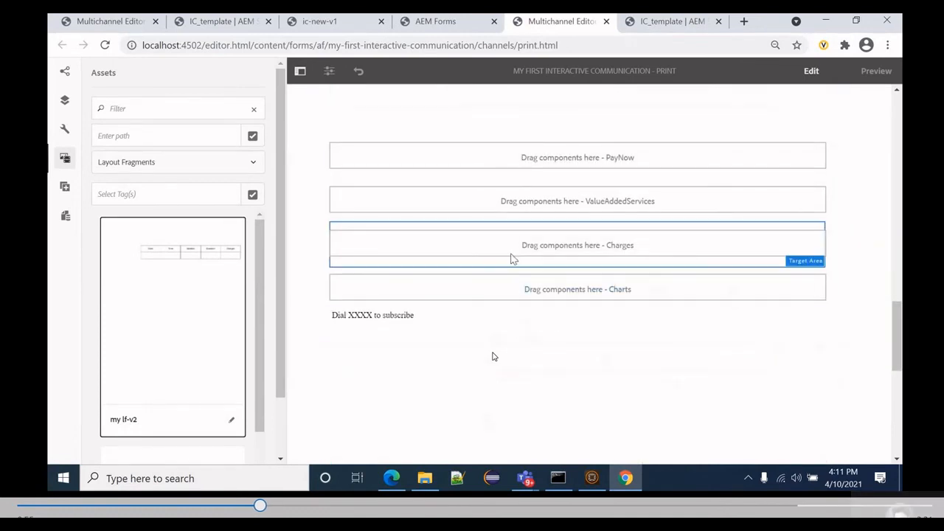
{"action": "double_click", "coordinate": [544, 157]}
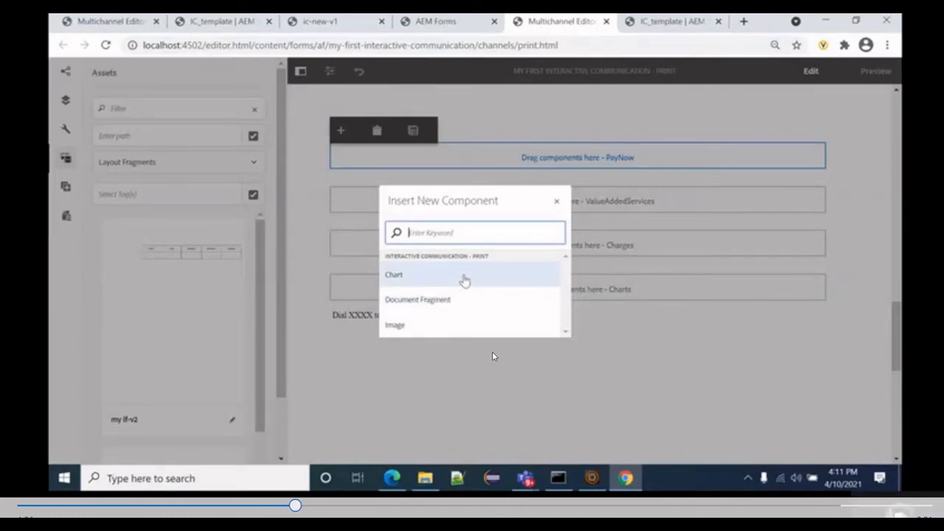
{"action": "left_click", "coordinate": [433, 332]}
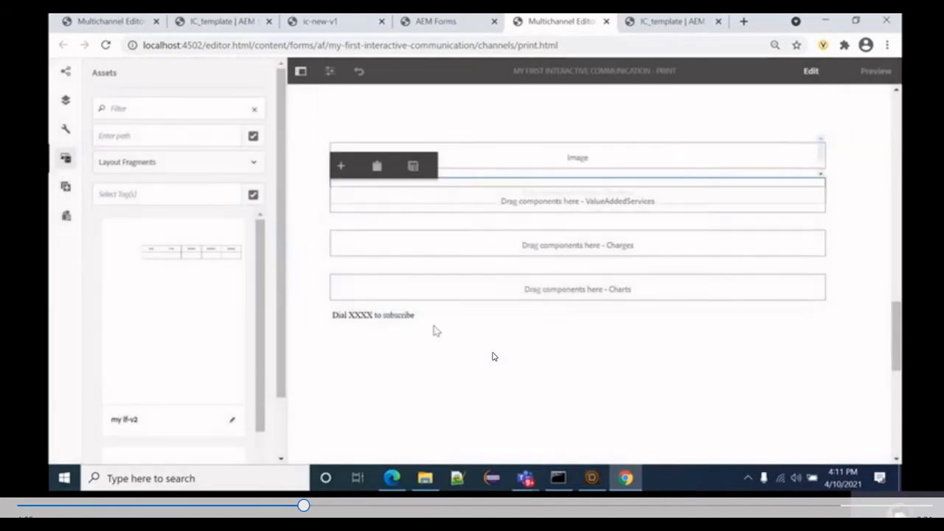
Upload HDRI_Sample_Scene_Balls_(JPEG-HDR).jpg from the Desktop to the PayNow Image component and save its properties
{"action": "left_click", "coordinate": [508, 163]}
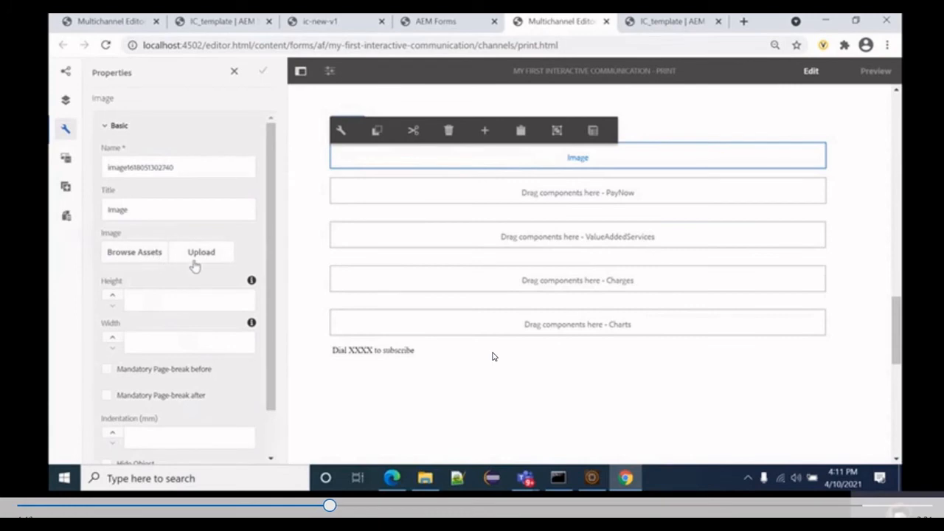
{"action": "left_click", "coordinate": [203, 259]}
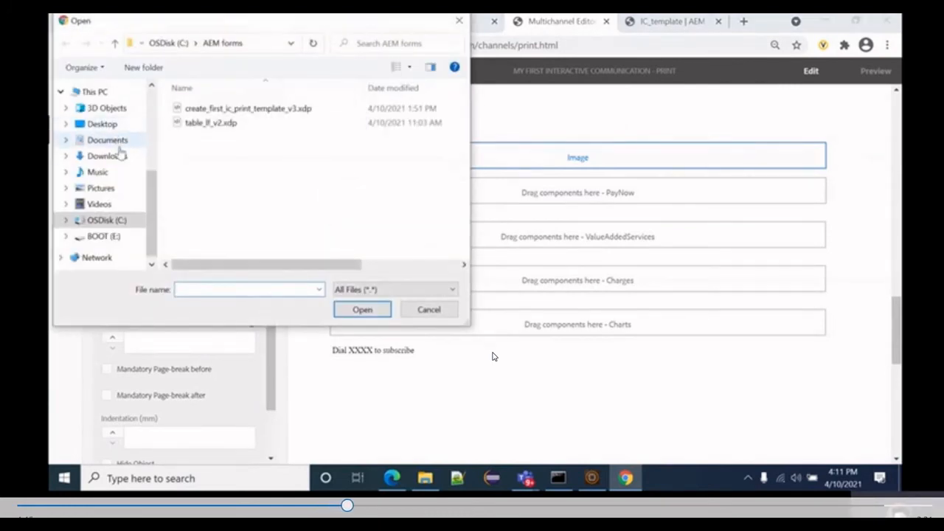
{"action": "left_click", "coordinate": [102, 124]}
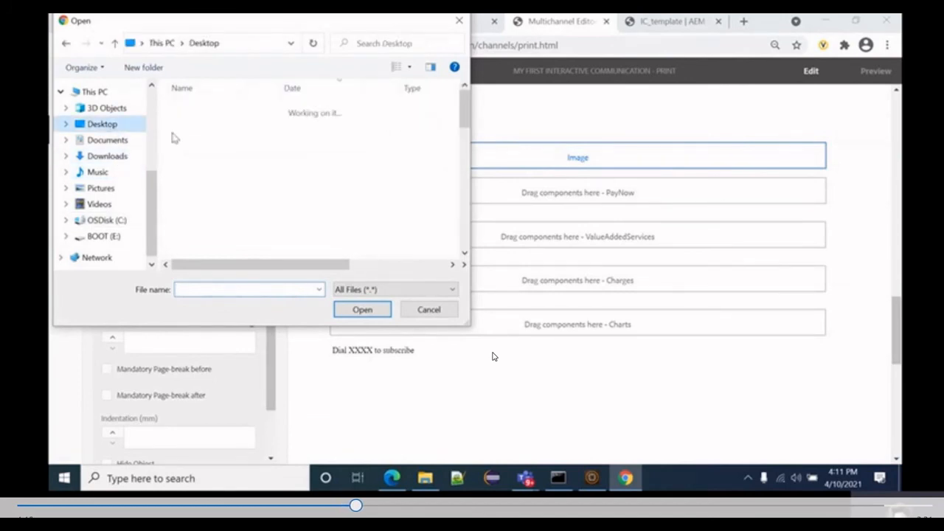
{"action": "left_click", "coordinate": [243, 135]}
{"action": "left_click", "coordinate": [362, 309]}
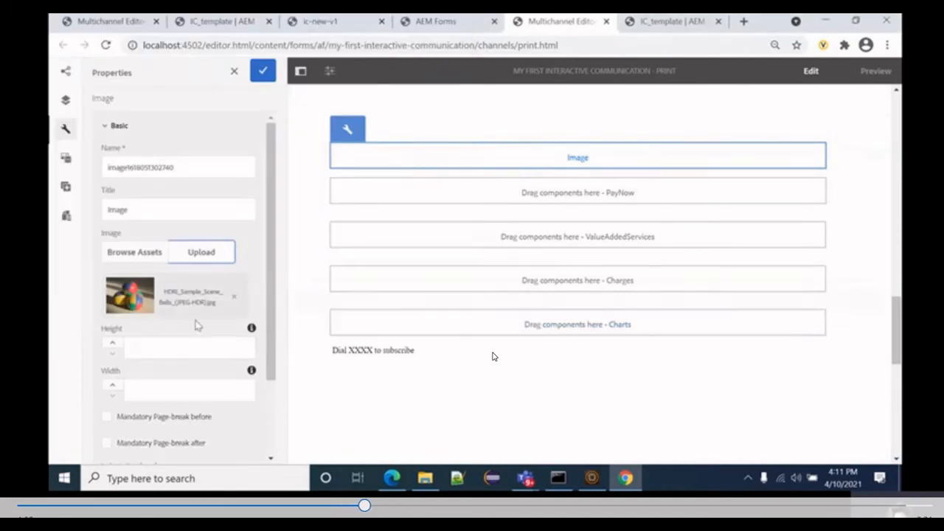
{"action": "left_click", "coordinate": [263, 71]}
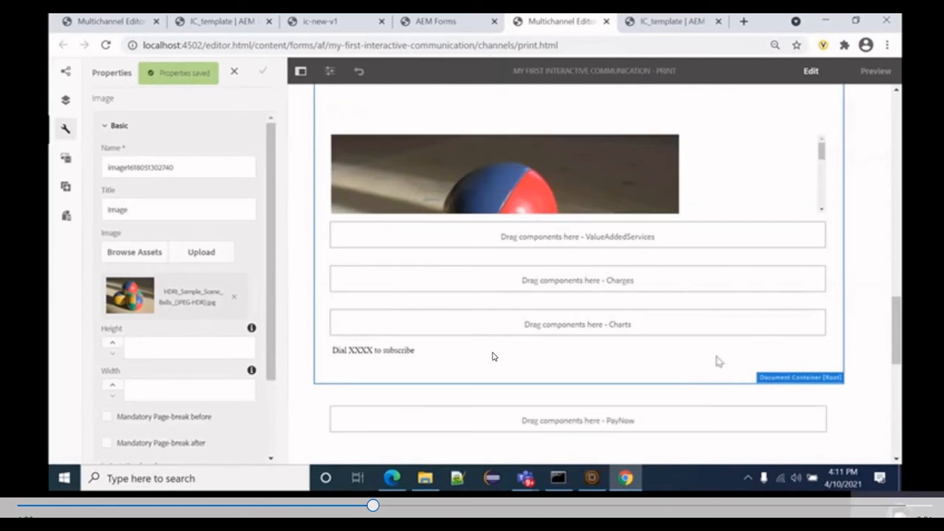
Insert a Chart component into the Charts target area of the print channel
{"action": "scroll", "coordinate": [641, 345], "scroll_direction": "down", "scroll_amount": 4}
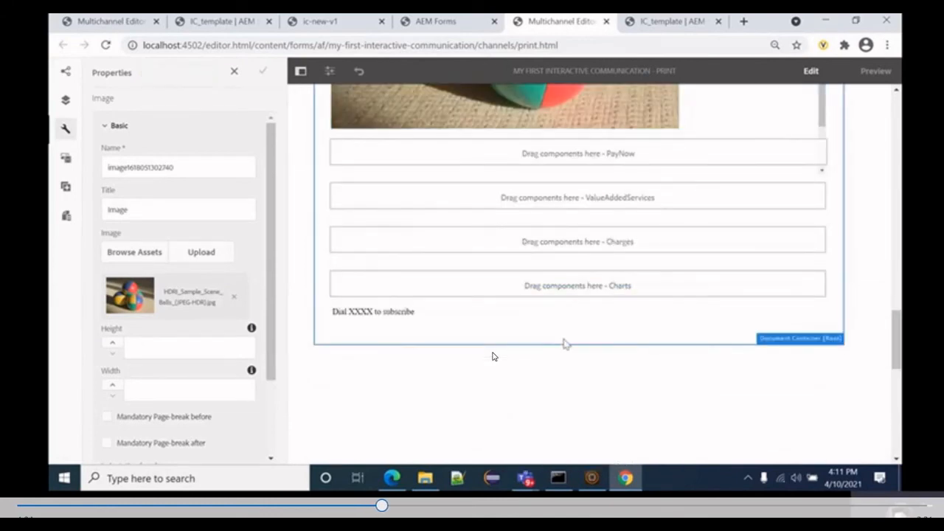
{"action": "left_click", "coordinate": [574, 291]}
{"action": "left_click", "coordinate": [341, 258]}
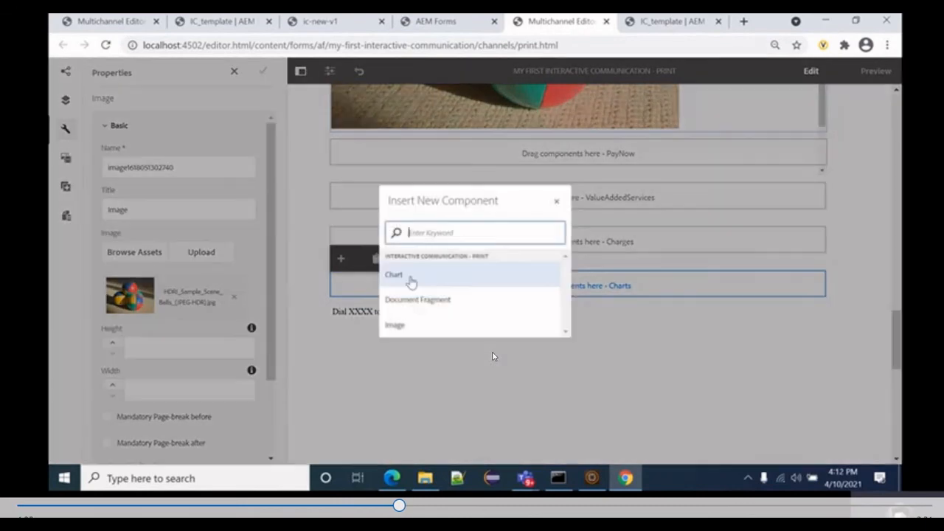
{"action": "left_click", "coordinate": [411, 279]}
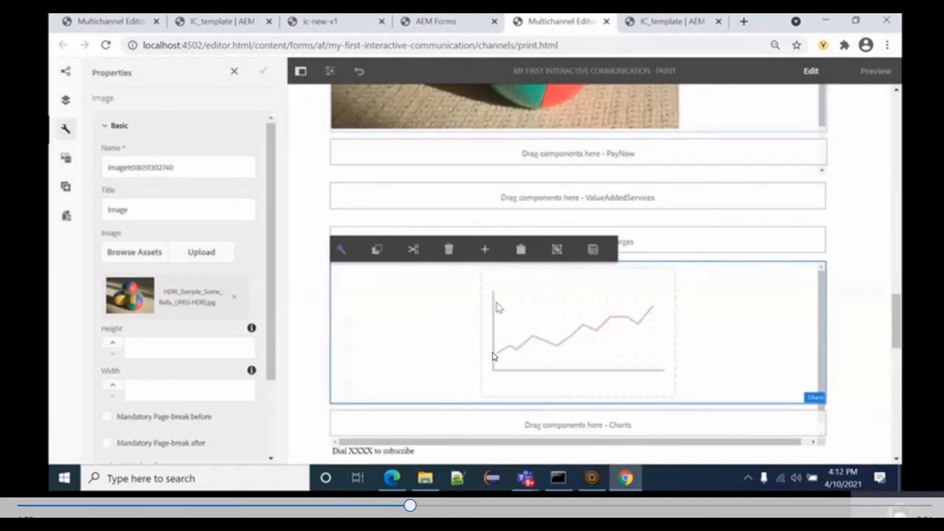
Open the new chart's properties and choose Pie as its chart type
{"action": "left_click", "coordinate": [342, 254]}
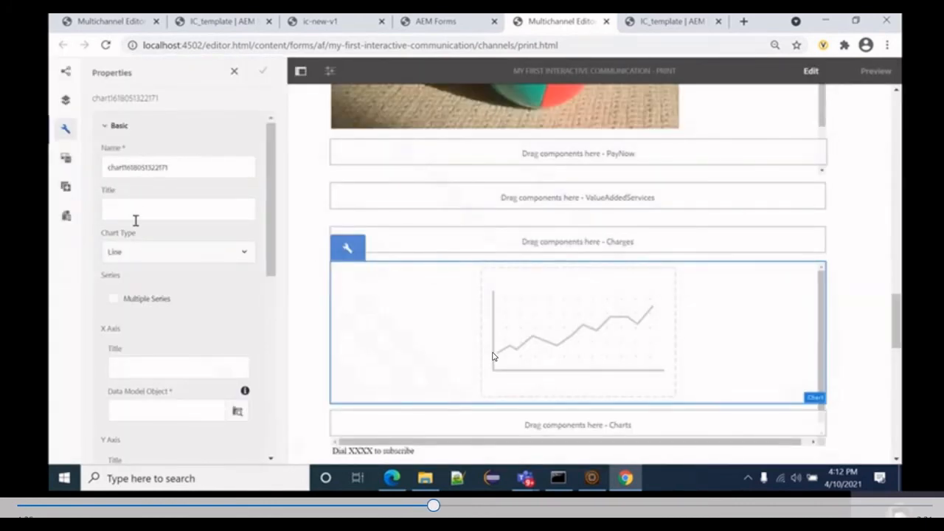
{"action": "left_click", "coordinate": [211, 258]}
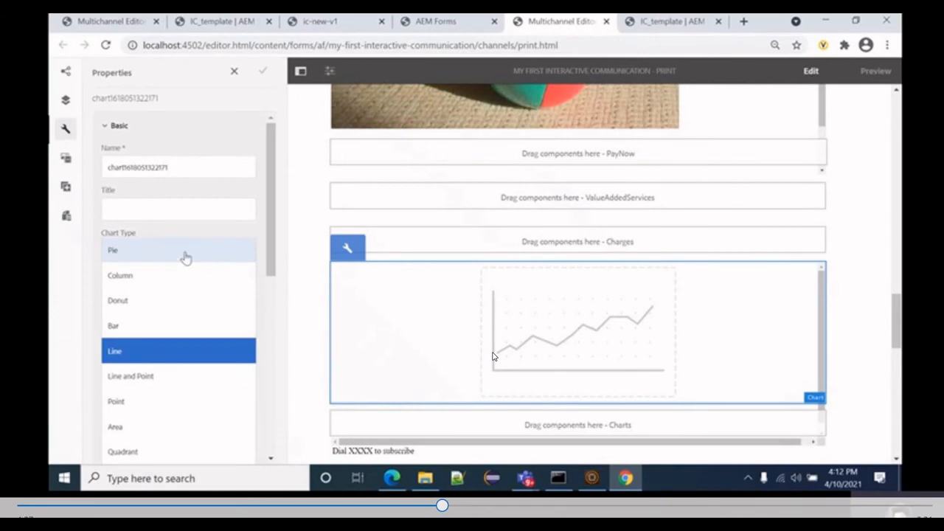
{"action": "left_click", "coordinate": [185, 258]}
{"action": "scroll", "coordinate": [177, 258], "scroll_direction": "down", "scroll_amount": 3}
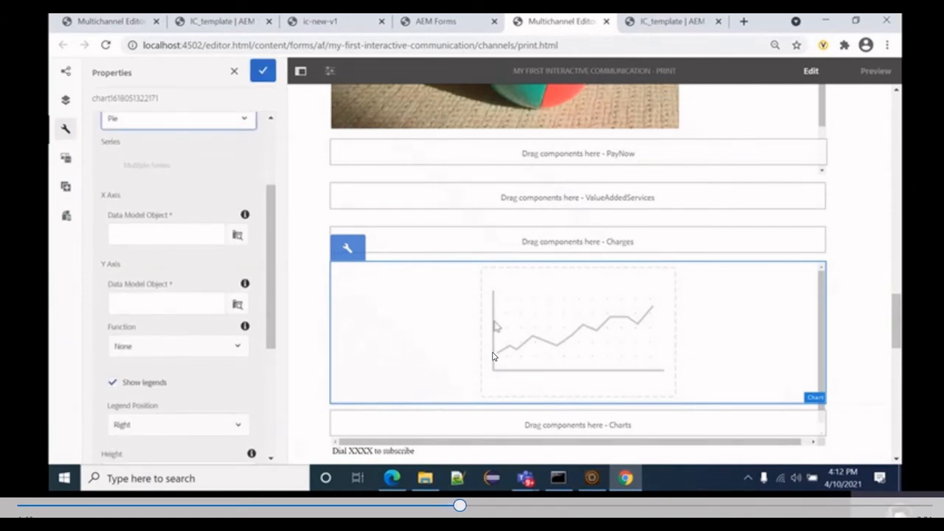
{"action": "left_click", "coordinate": [233, 241]}
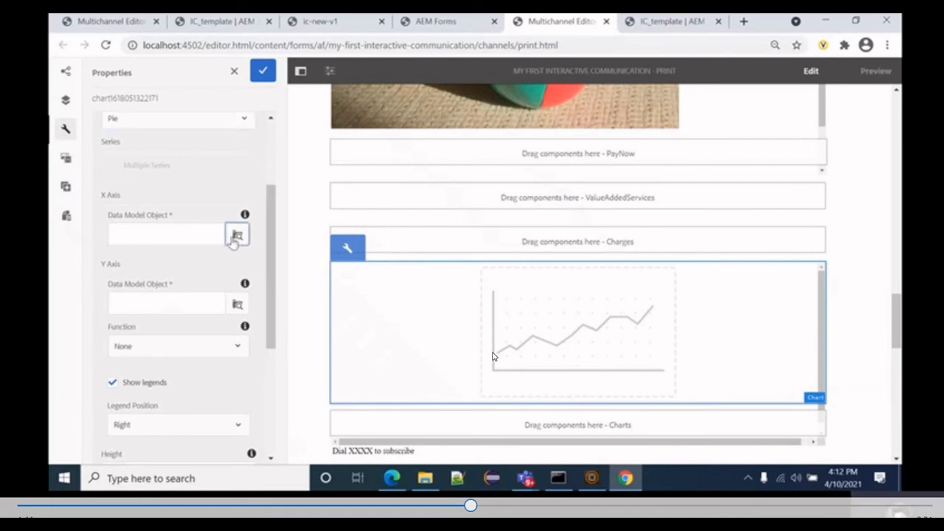
{"action": "left_click", "coordinate": [223, 79]}
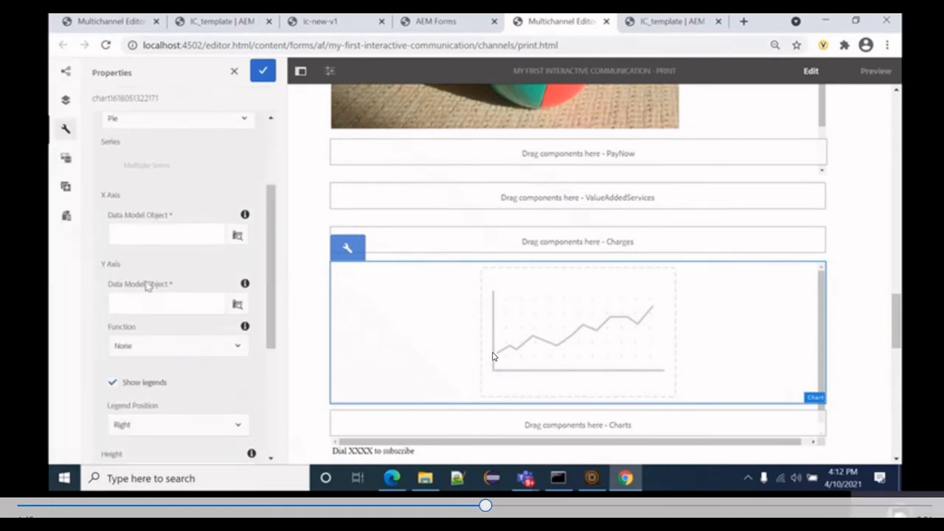
{"action": "left_click", "coordinate": [237, 239]}
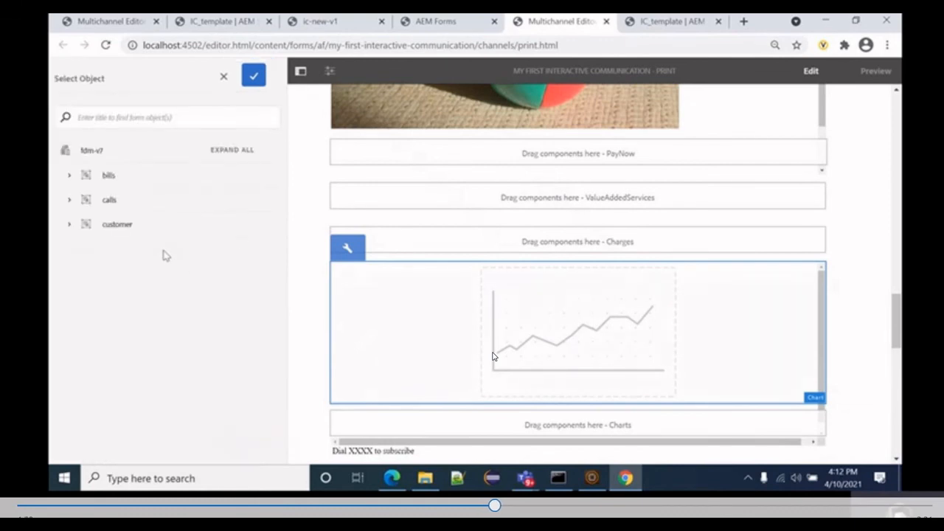
{"action": "left_click", "coordinate": [223, 77]}
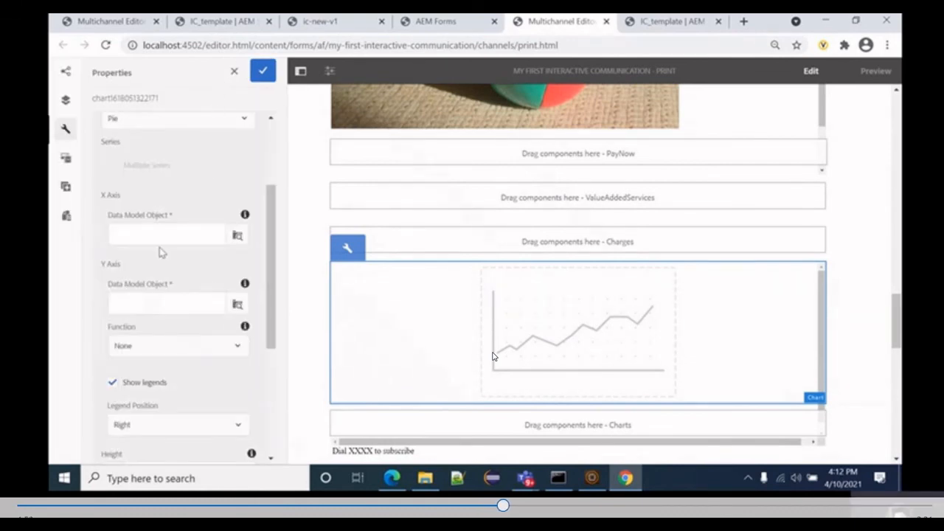
{"action": "scroll", "coordinate": [161, 252], "scroll_direction": "up", "scroll_amount": 1}
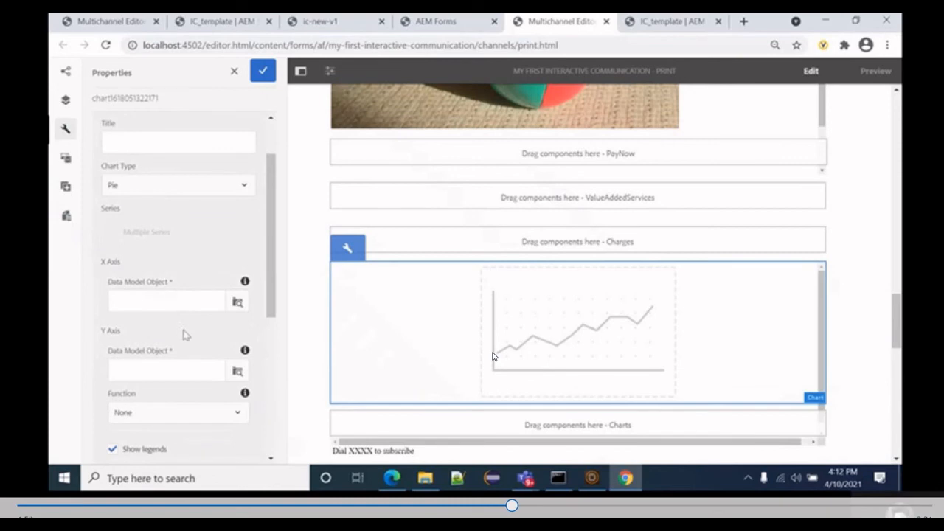
{"action": "scroll", "coordinate": [203, 336], "scroll_direction": "down", "scroll_amount": 1}
{"action": "scroll", "coordinate": [193, 309], "scroll_direction": "up", "scroll_amount": 1}
{"action": "scroll", "coordinate": [141, 216], "scroll_direction": "up", "scroll_amount": 1}
{"action": "scroll", "coordinate": [178, 273], "scroll_direction": "down", "scroll_amount": 1}
{"action": "scroll", "coordinate": [181, 276], "scroll_direction": "down", "scroll_amount": 1}
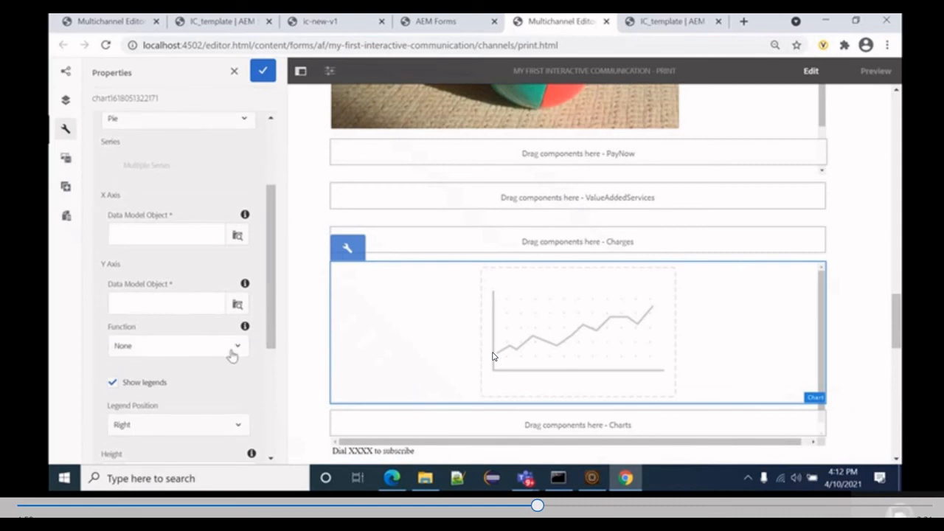
Bind the pie chart's X axis to the calltype property of the calls data model object
{"action": "left_click", "coordinate": [237, 235]}
{"action": "left_click", "coordinate": [70, 203]}
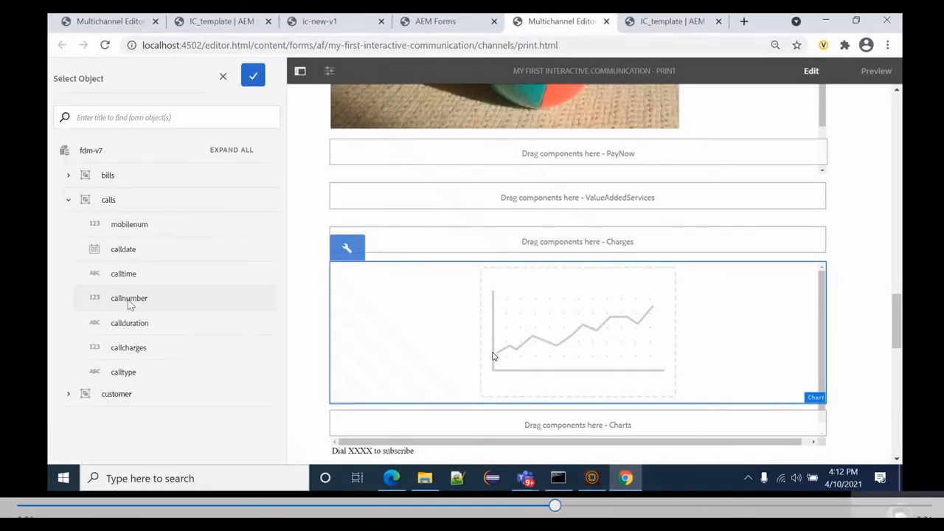
{"action": "left_click", "coordinate": [121, 371]}
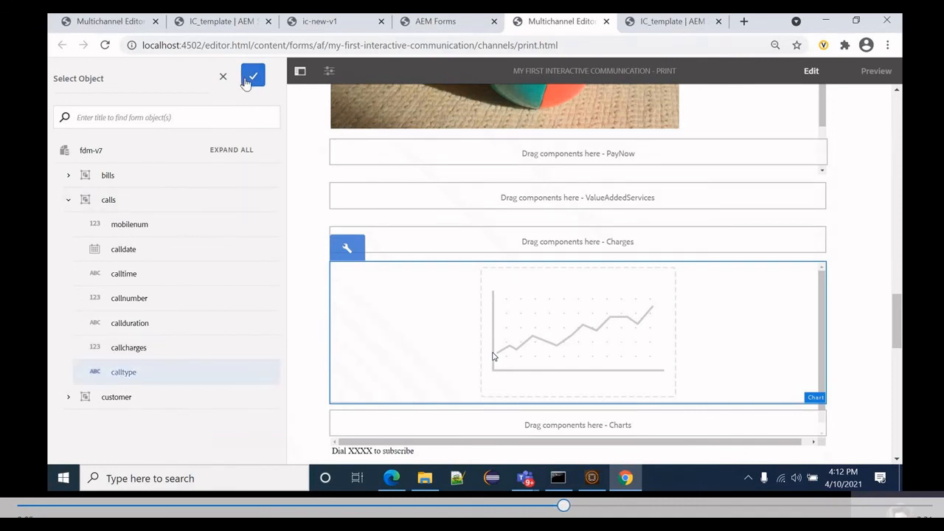
{"action": "left_click", "coordinate": [252, 78]}
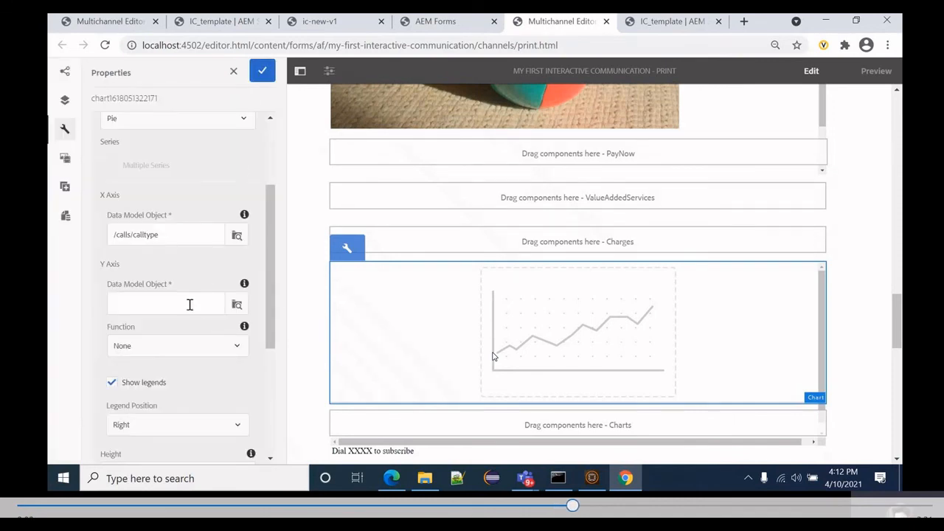
Bind the pie chart's Y axis to the calltype property of the calls data model object
{"action": "left_click", "coordinate": [237, 305]}
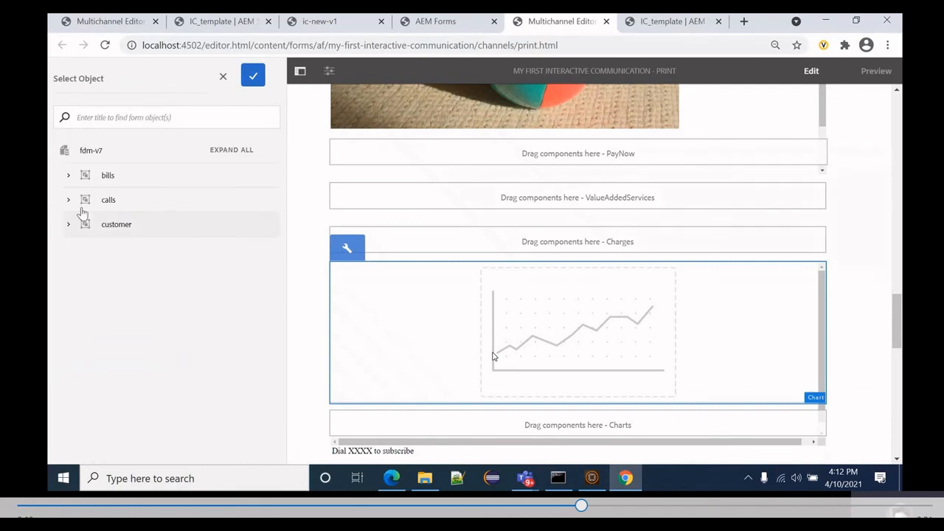
{"action": "left_click", "coordinate": [69, 200]}
{"action": "left_click", "coordinate": [124, 372]}
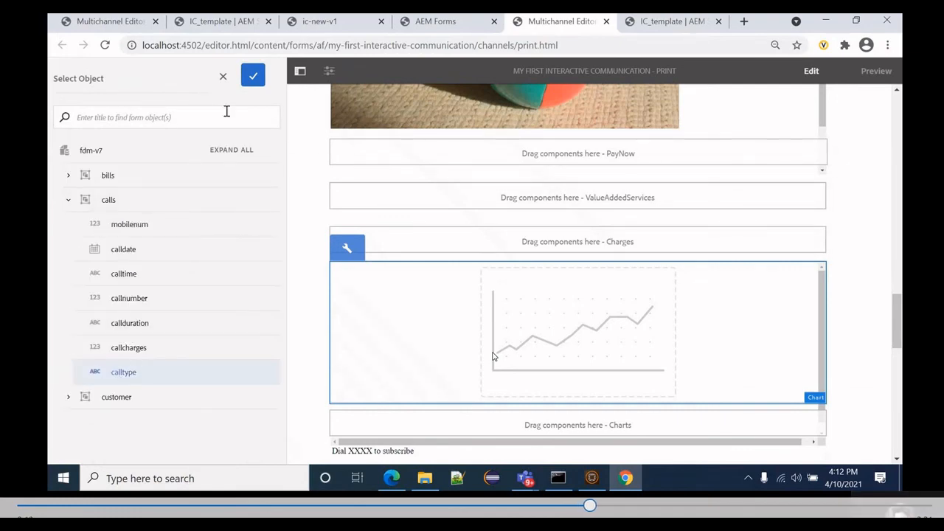
{"action": "left_click", "coordinate": [252, 79]}
Set the Y axis function to Frequency, try to save the chart properties, and close them
{"action": "scroll", "coordinate": [182, 295], "scroll_direction": "down", "scroll_amount": 3}
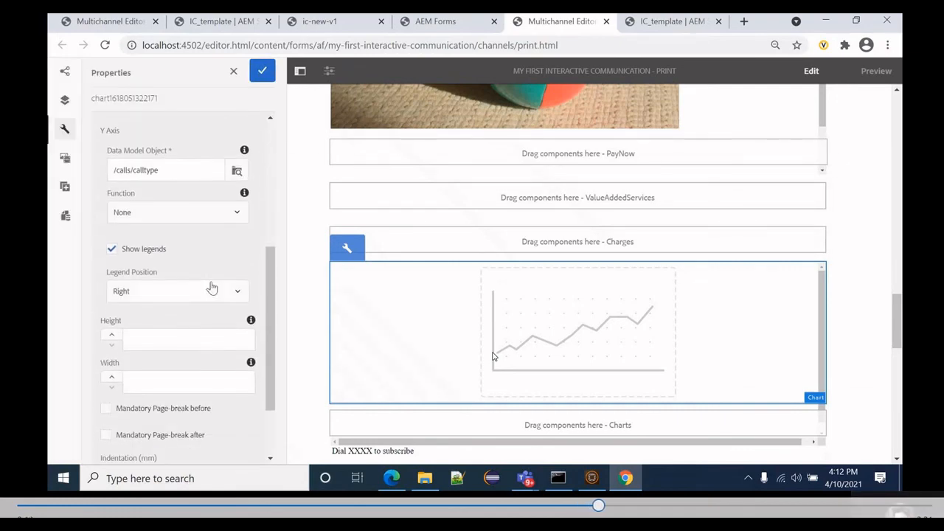
{"action": "left_click", "coordinate": [235, 213]}
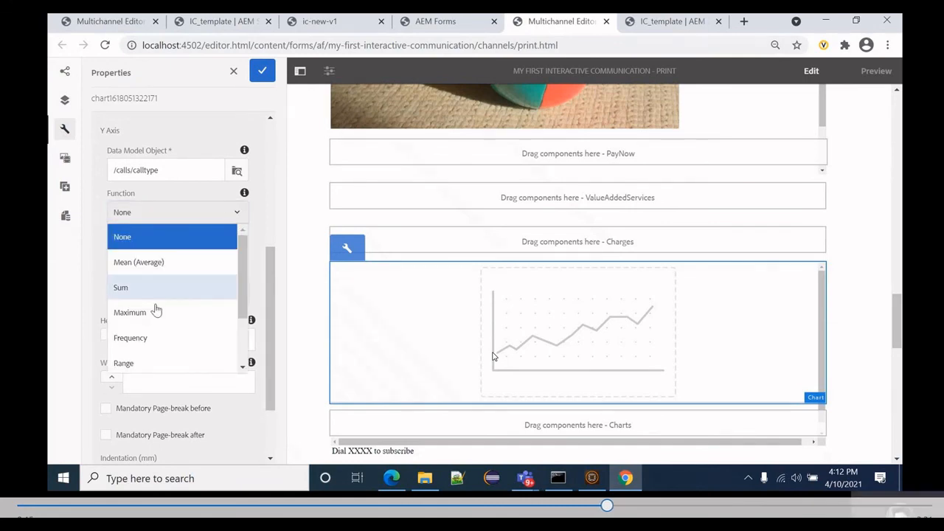
{"action": "left_click", "coordinate": [168, 341]}
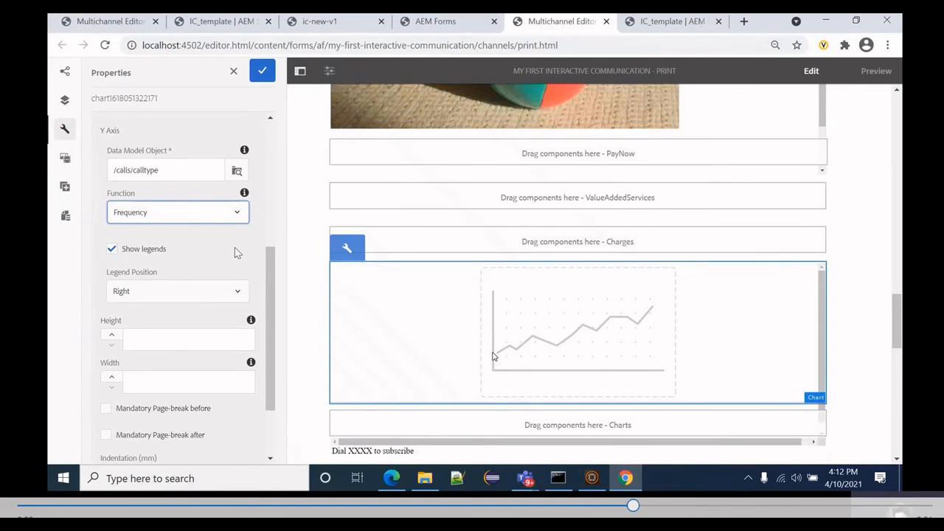
{"action": "scroll", "coordinate": [235, 247], "scroll_direction": "down", "scroll_amount": 2}
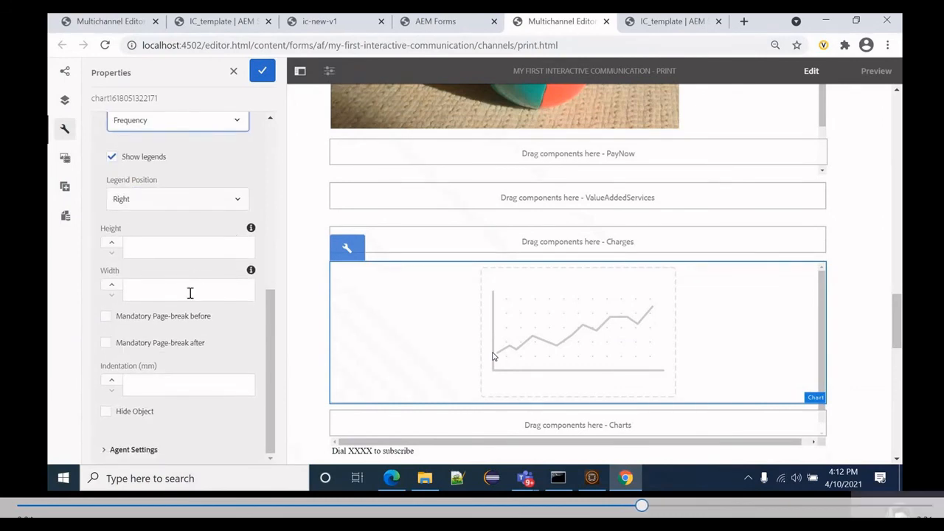
{"action": "left_click", "coordinate": [263, 71]}
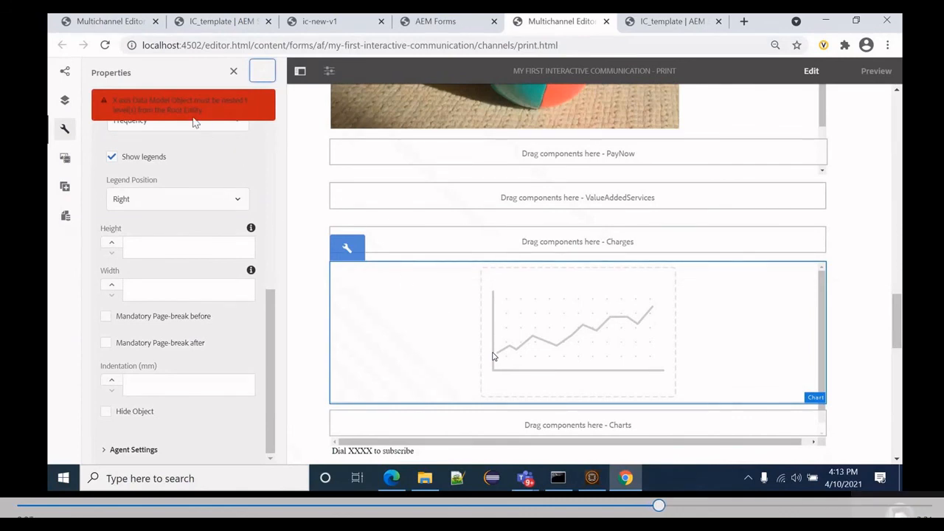
{"action": "left_click", "coordinate": [233, 72]}
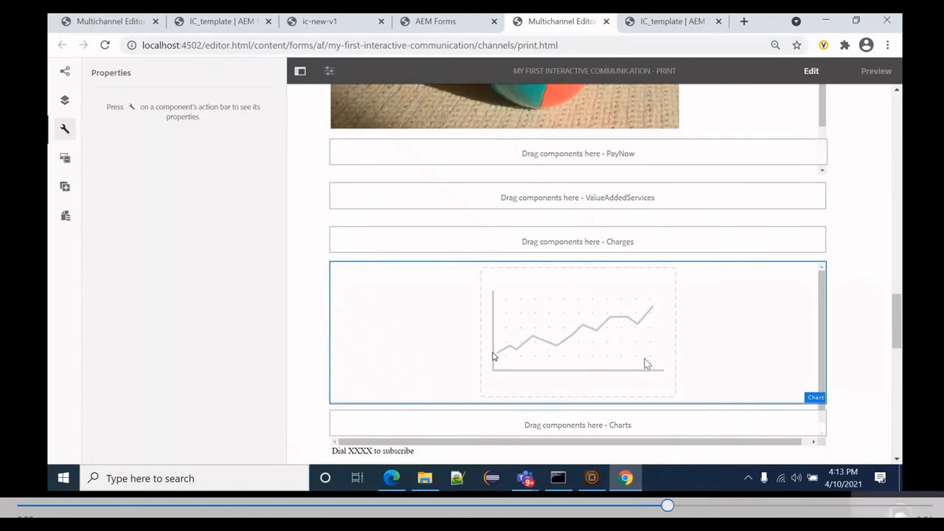
Review the print channel's placed components, from the chart and image up to the call table and Bill Summary
{"action": "scroll", "coordinate": [701, 374], "scroll_direction": "down", "scroll_amount": 3}
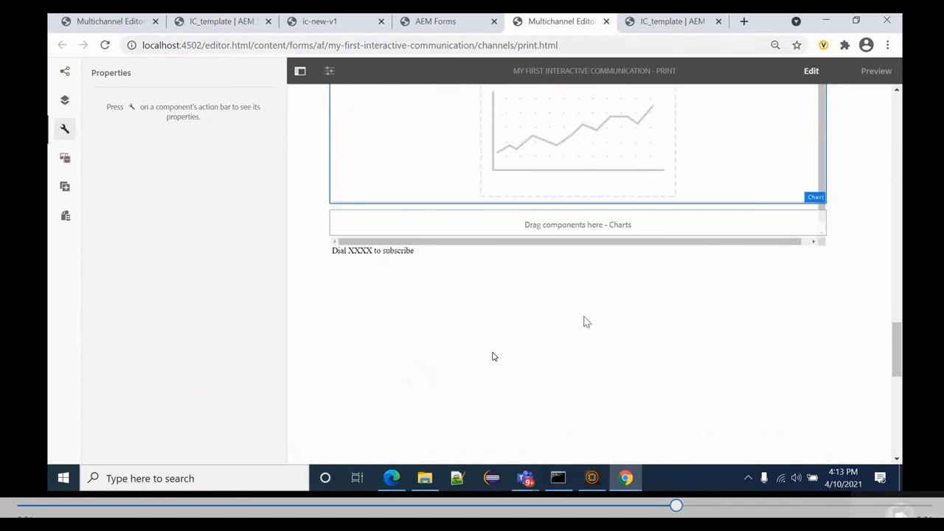
{"action": "scroll", "coordinate": [587, 317], "scroll_direction": "up", "scroll_amount": 3}
{"action": "scroll", "coordinate": [572, 319], "scroll_direction": "up", "scroll_amount": 8}
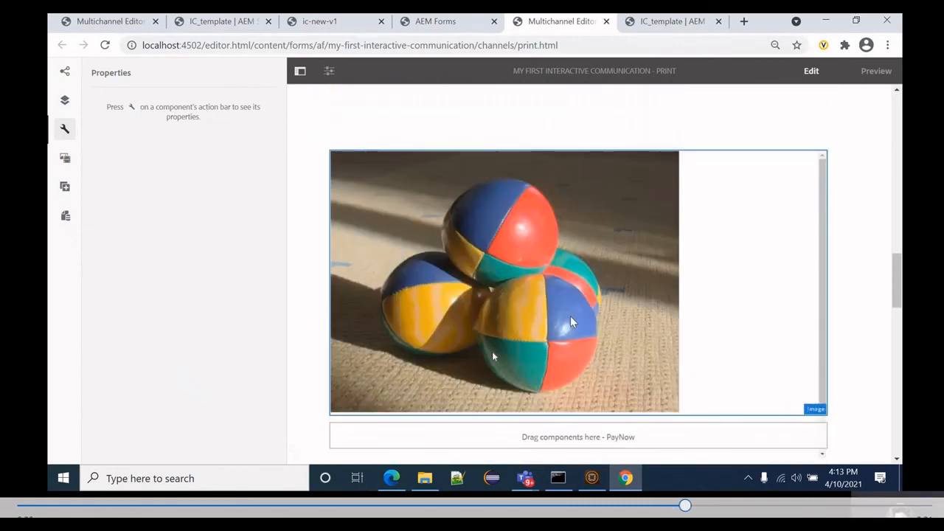
{"action": "scroll", "coordinate": [571, 316], "scroll_direction": "up", "scroll_amount": 8}
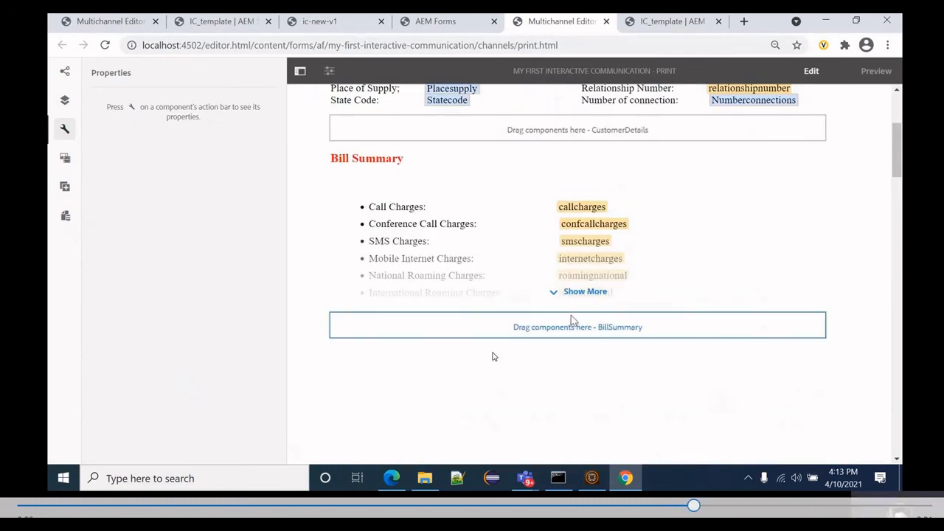
{"action": "scroll", "coordinate": [571, 335], "scroll_direction": "down", "scroll_amount": 2}
{"action": "scroll", "coordinate": [572, 338], "scroll_direction": "down", "scroll_amount": 2}
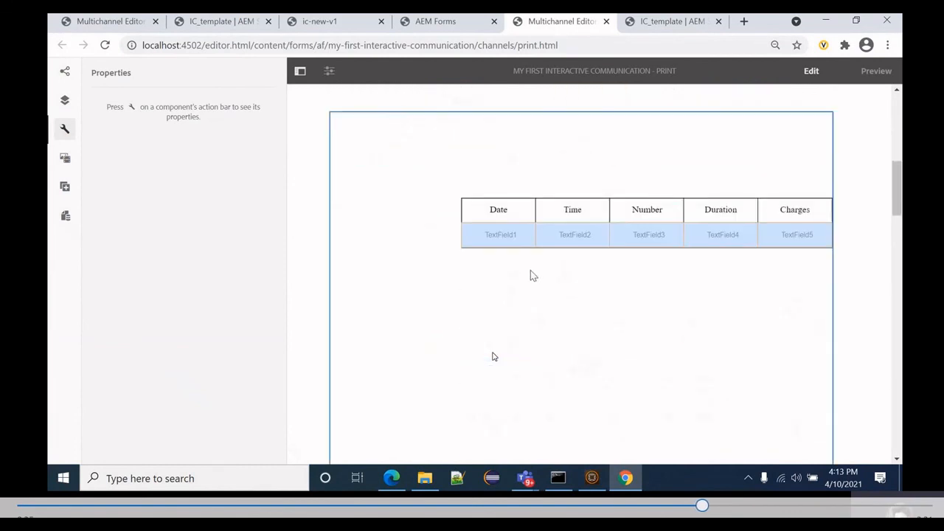
{"action": "scroll", "coordinate": [511, 281], "scroll_direction": "up", "scroll_amount": 4}
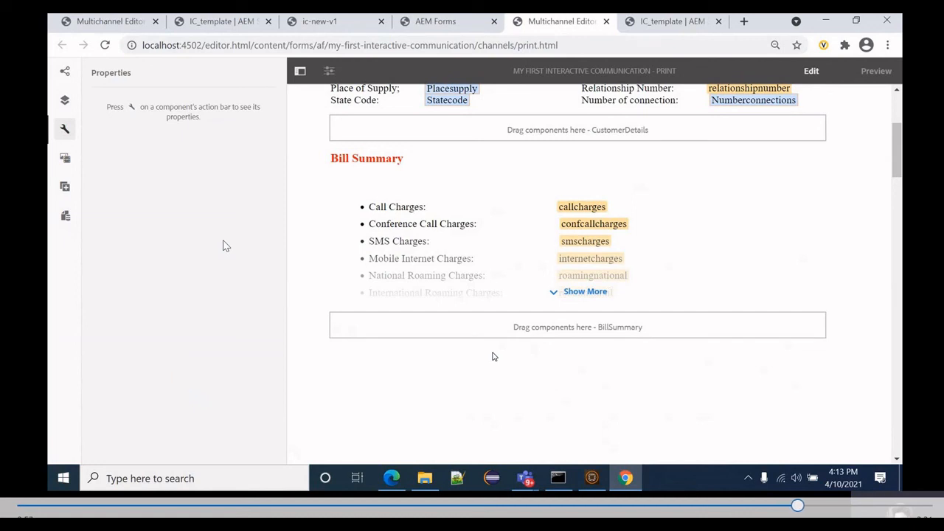
Preview the print channel and examine the customer details and bill summary on its first page
{"action": "left_click", "coordinate": [877, 75]}
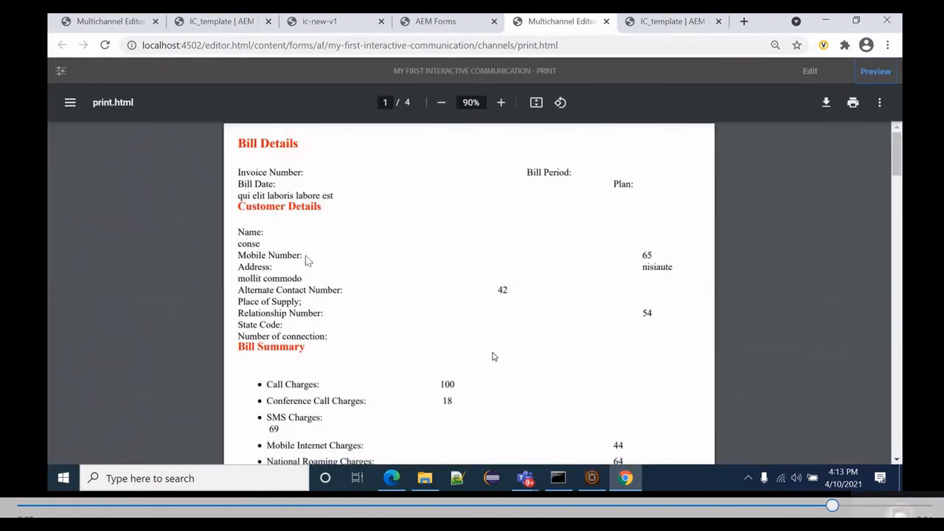
{"action": "scroll", "coordinate": [373, 220], "scroll_direction": "down", "scroll_amount": 3}
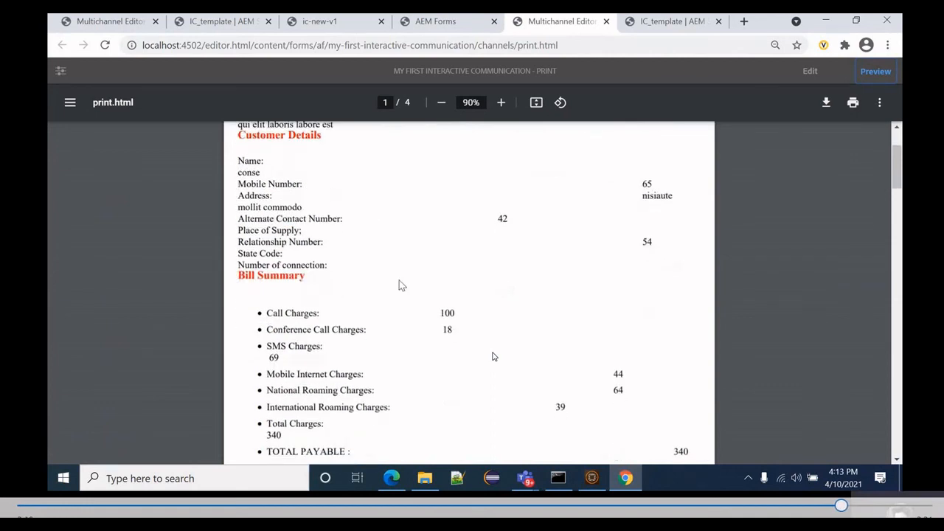
{"action": "scroll", "coordinate": [453, 295], "scroll_direction": "up", "scroll_amount": 3}
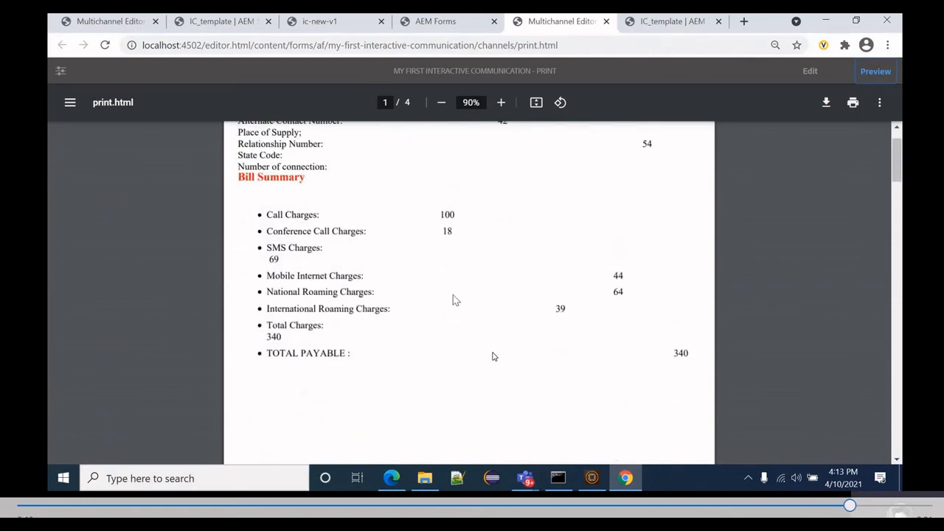